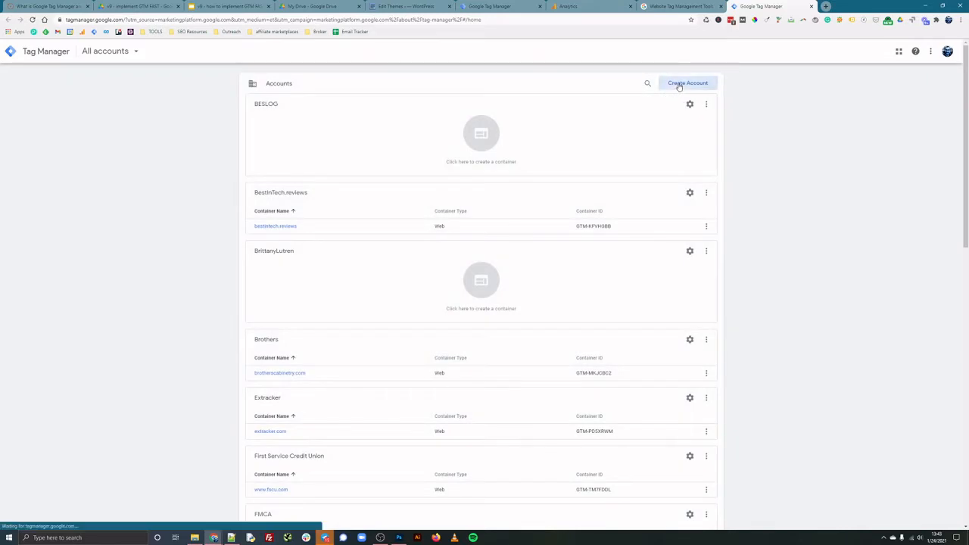
Step: Start a new Tag Manager account and name it "My Guinea Pig Site"
{"action": "left_click", "coordinate": [679, 82]}
{"action": "left_click", "coordinate": [297, 159]}
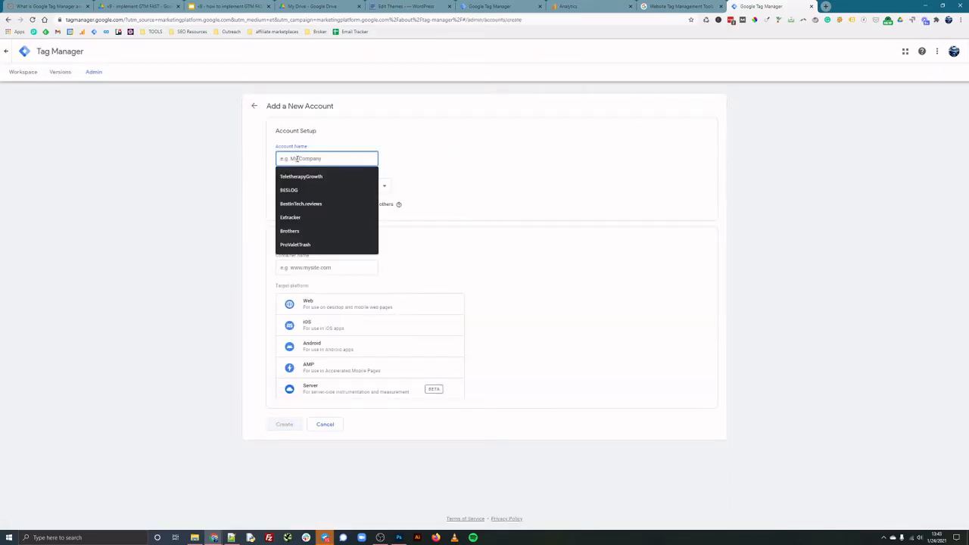
{"action": "type", "text": "MY Guinea Pig Site"}
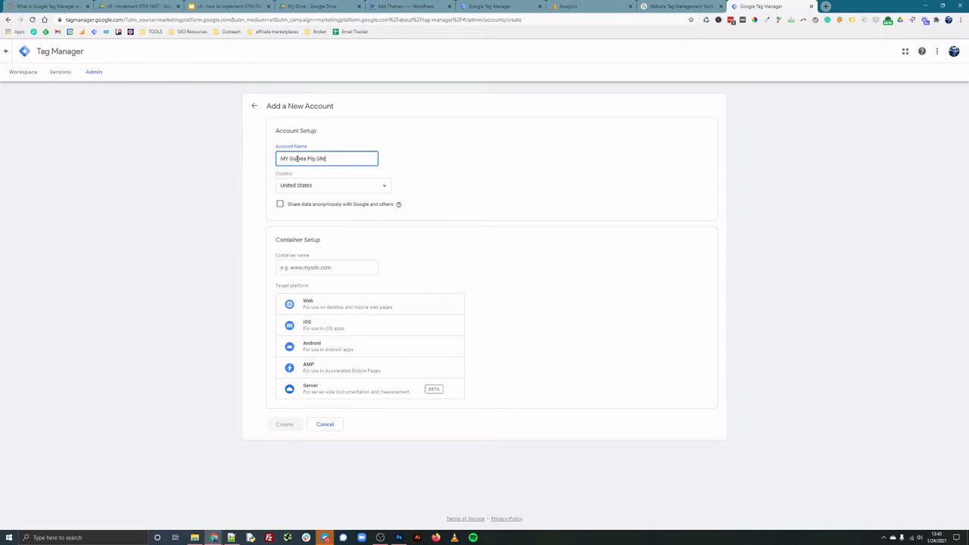
{"action": "key", "text": "BackSpace"}
{"action": "type", "text": "y"}
Step: Name the container serppig.com, target the Web platform, and create the account, accepting the terms of service
{"action": "left_click", "coordinate": [500, 271]}
{"action": "left_click", "coordinate": [333, 268]}
{"action": "type", "text": "serppig.com"}
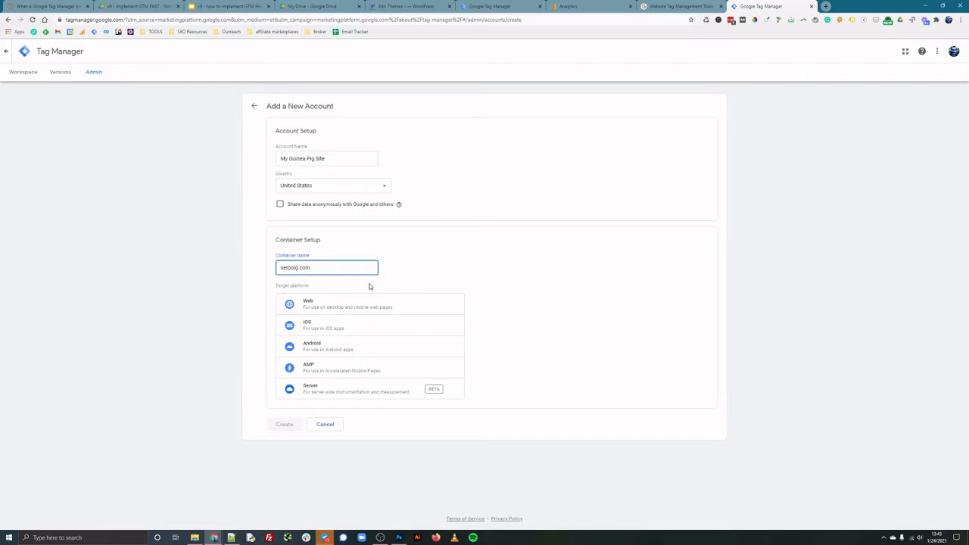
{"action": "left_click", "coordinate": [368, 305]}
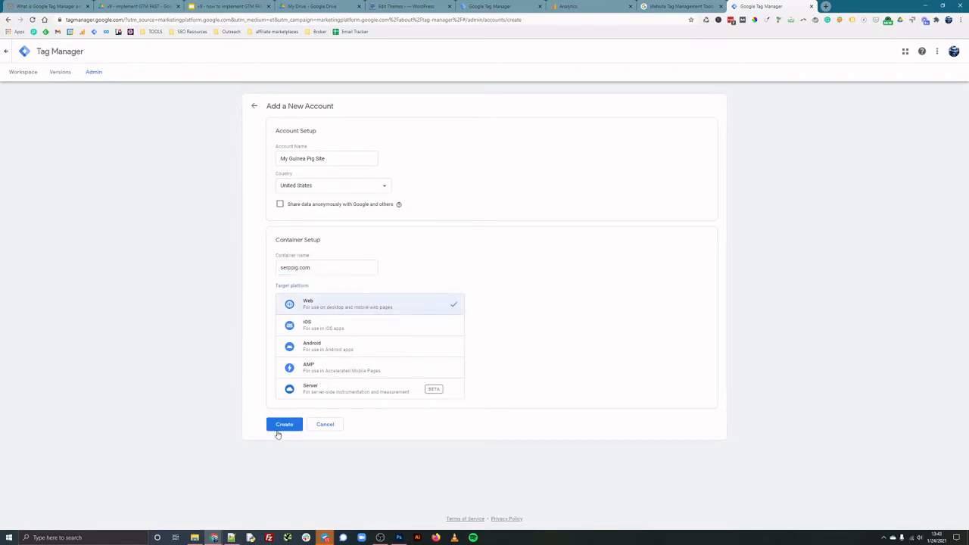
{"action": "left_click", "coordinate": [285, 425]}
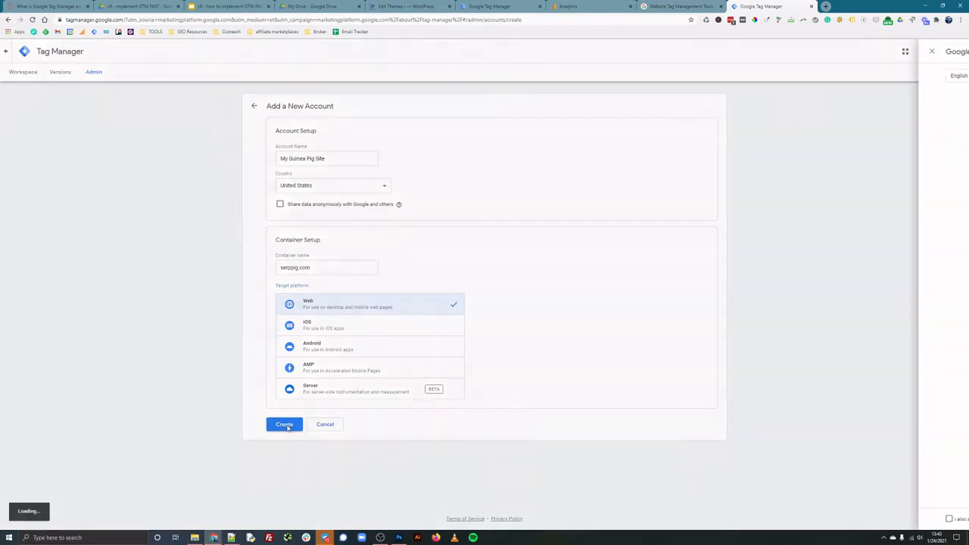
{"action": "left_click", "coordinate": [941, 52]}
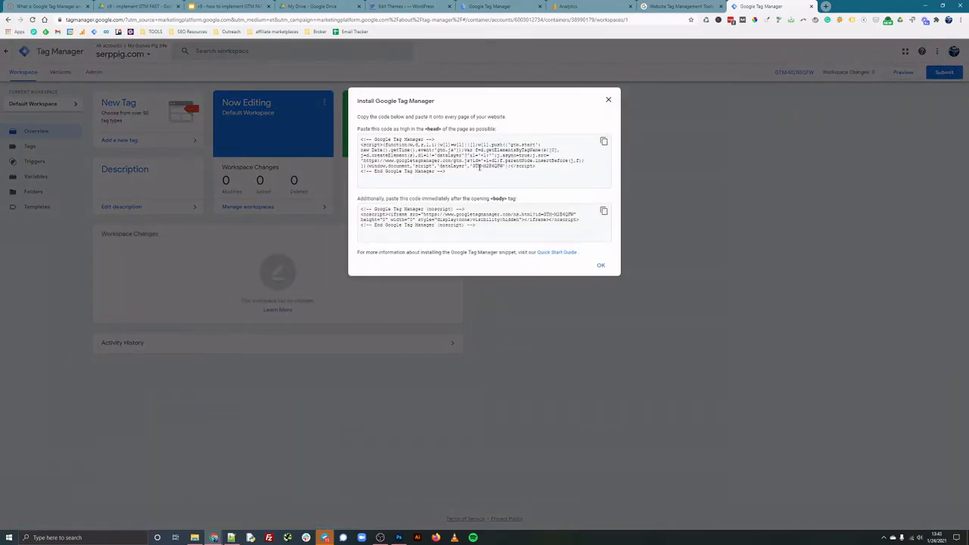
Step: Copy the head code snippet and the body noscript snippet from the Google Tag Manager installation instructions
{"action": "left_click_drag", "start_coordinate": [479, 168], "coordinate": [453, 170]}
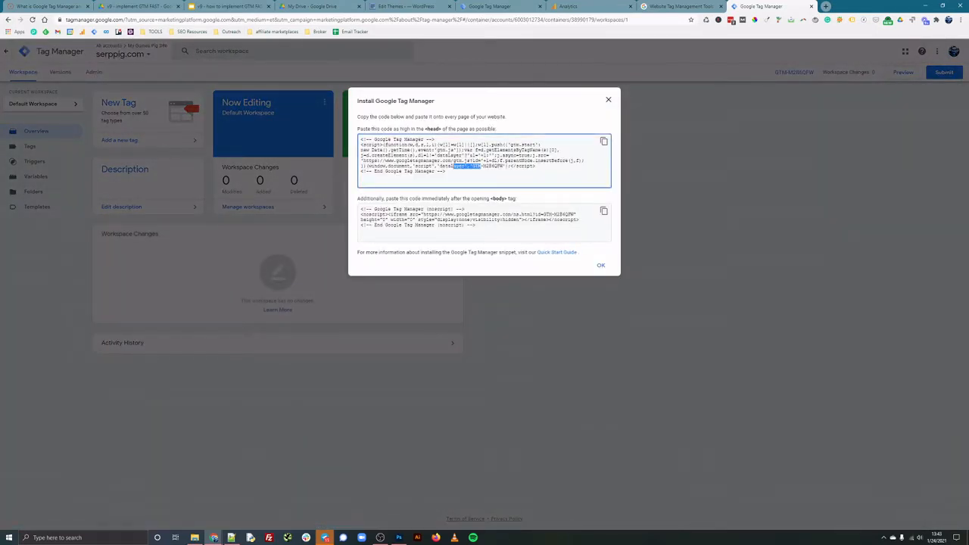
{"action": "left_click", "coordinate": [495, 178]}
{"action": "left_click_drag", "start_coordinate": [452, 173], "coordinate": [347, 141]}
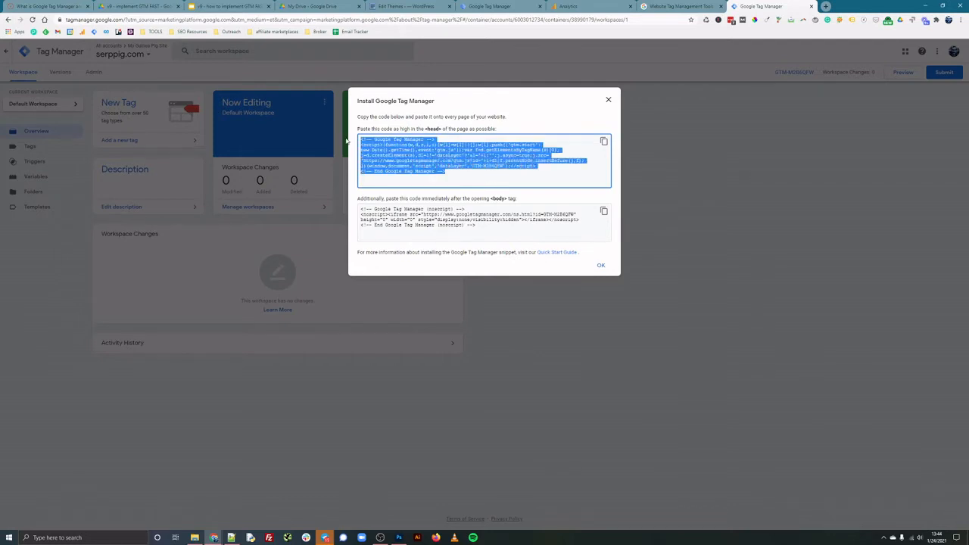
{"action": "left_click", "coordinate": [603, 141]}
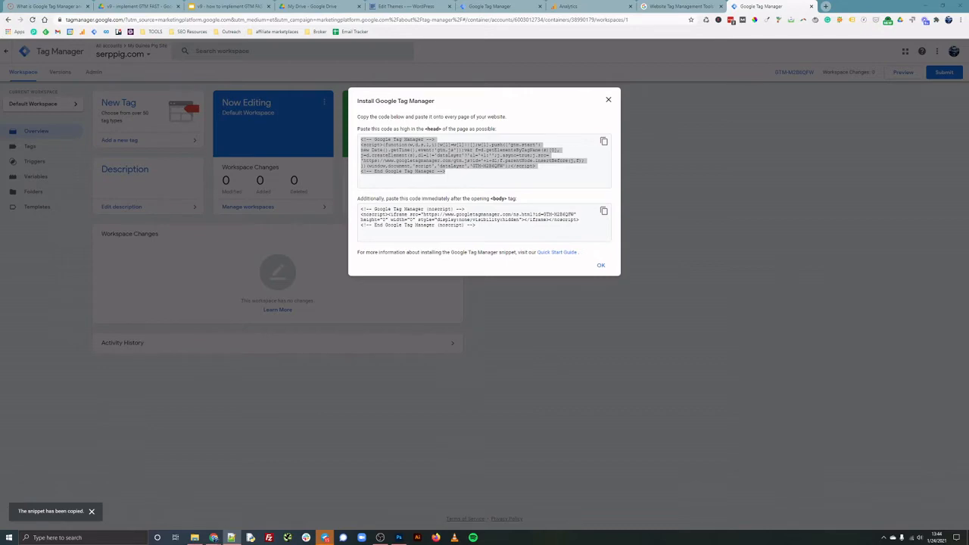
{"action": "left_click", "coordinate": [604, 212]}
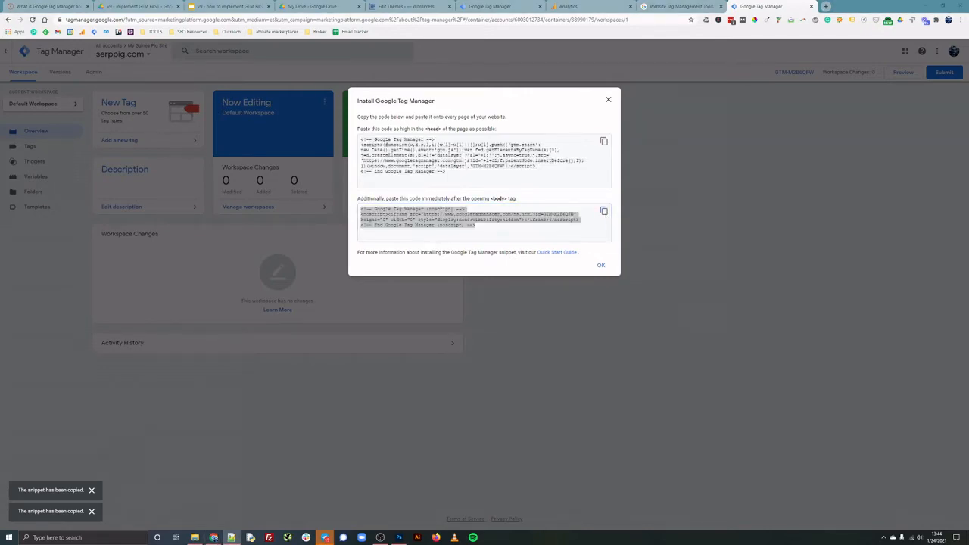
{"action": "left_click_drag", "start_coordinate": [968, 162], "coordinate": [968, 207]}
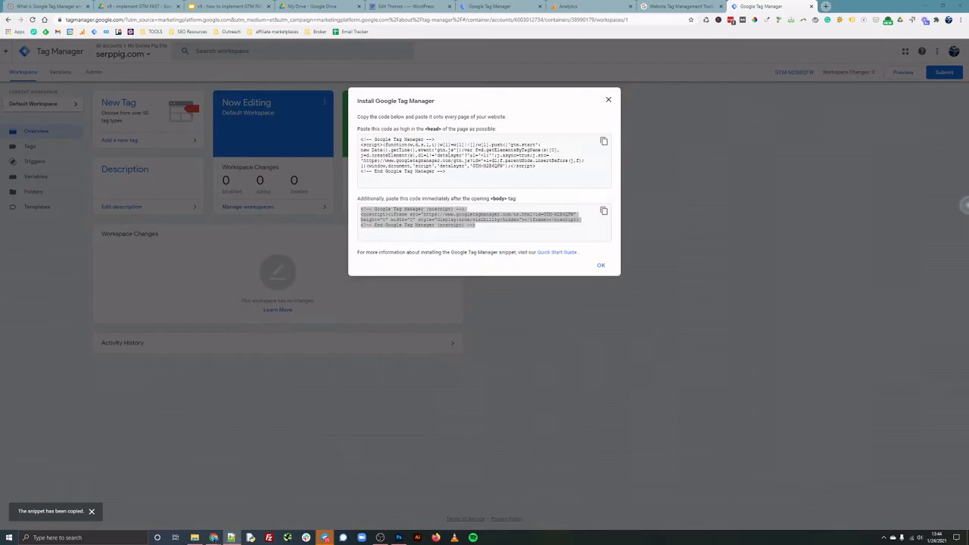
Step: Switch to the WordPress admin and open the Twenty Nineteen Theme Header file (header.php) in the Theme Editor
{"action": "left_click", "coordinate": [404, 9]}
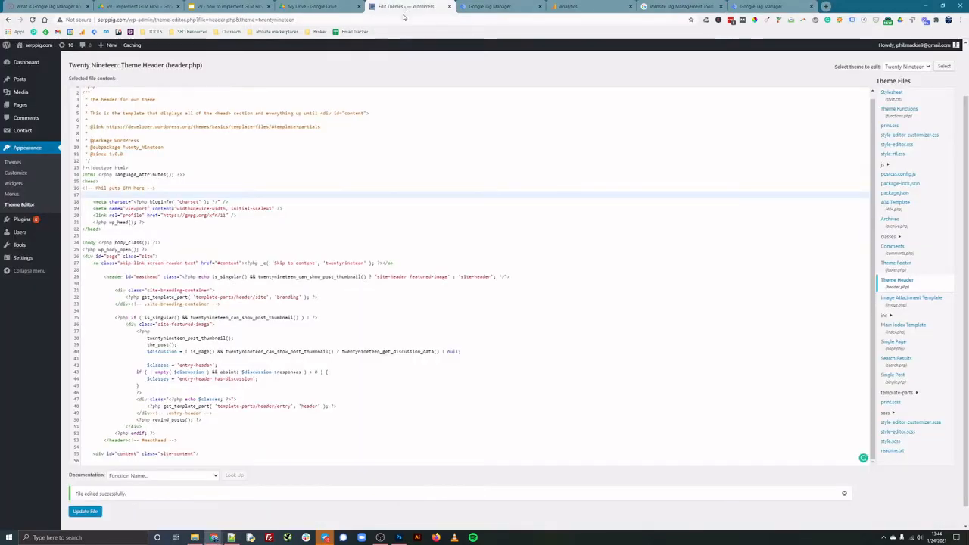
{"action": "scroll", "coordinate": [370, 177], "scroll_direction": "up", "scroll_amount": 2}
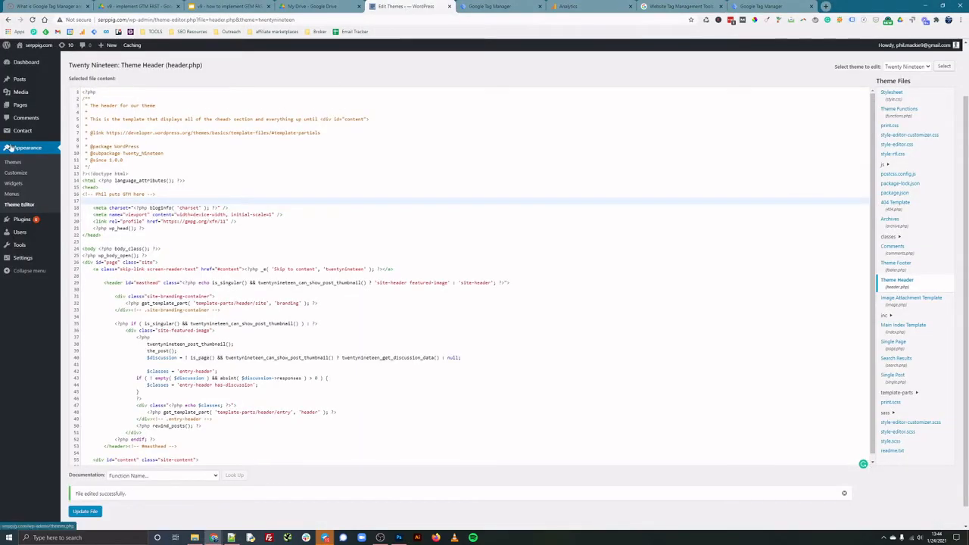
{"action": "left_click", "coordinate": [26, 206]}
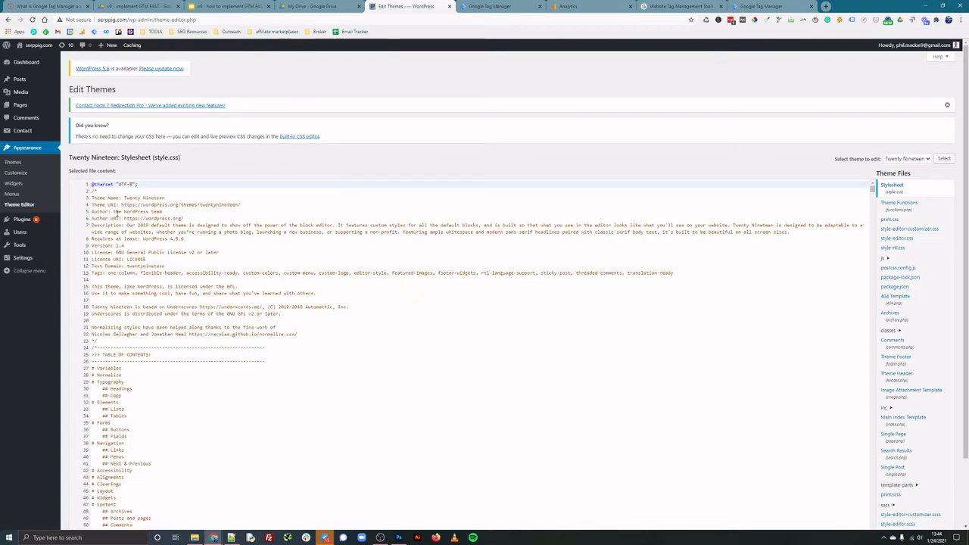
{"action": "scroll", "coordinate": [878, 318], "scroll_direction": "down", "scroll_amount": 1}
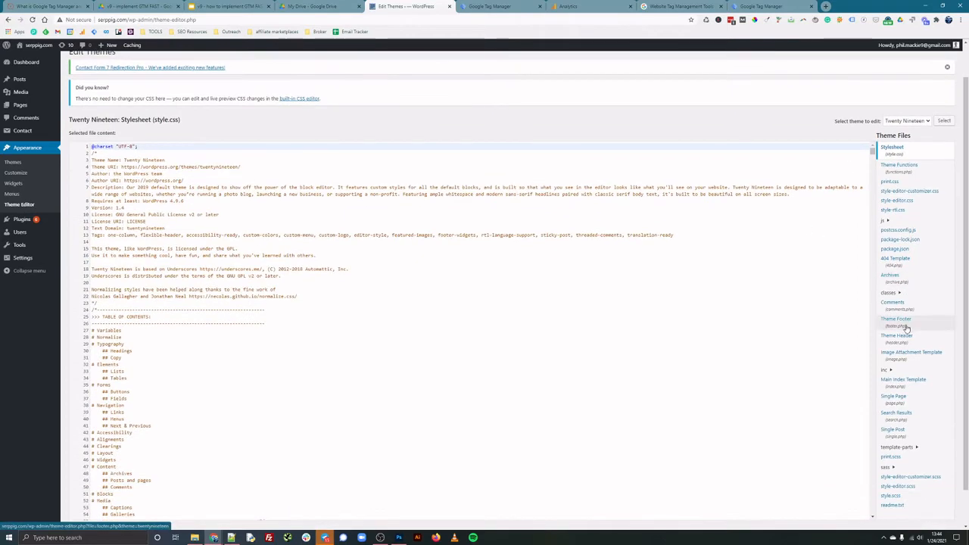
{"action": "left_click", "coordinate": [908, 338]}
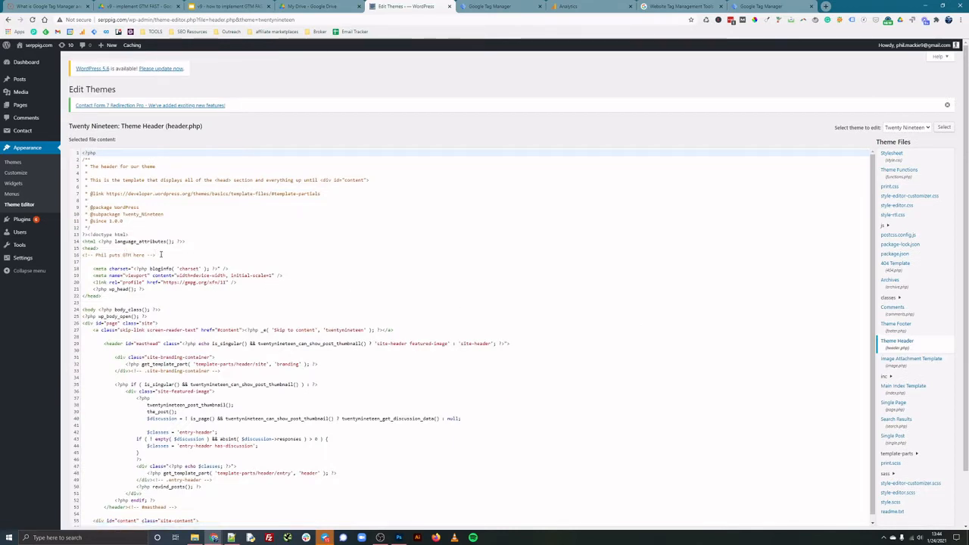
Step: Replace the GTM placeholder comment below the opening head tag in header.php with the Google Tag Manager head snippet
{"action": "left_click_drag", "start_coordinate": [156, 255], "coordinate": [75, 259]}
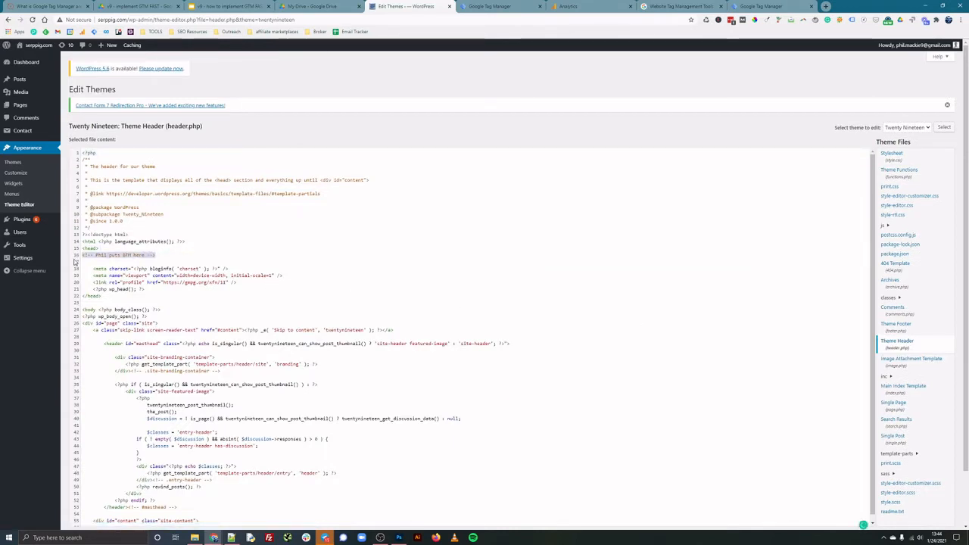
{"action": "key", "text": "ctrl+plus"}
{"action": "key", "text": "ctrl+plus"}
{"action": "key", "text": "ctrl+plus"}
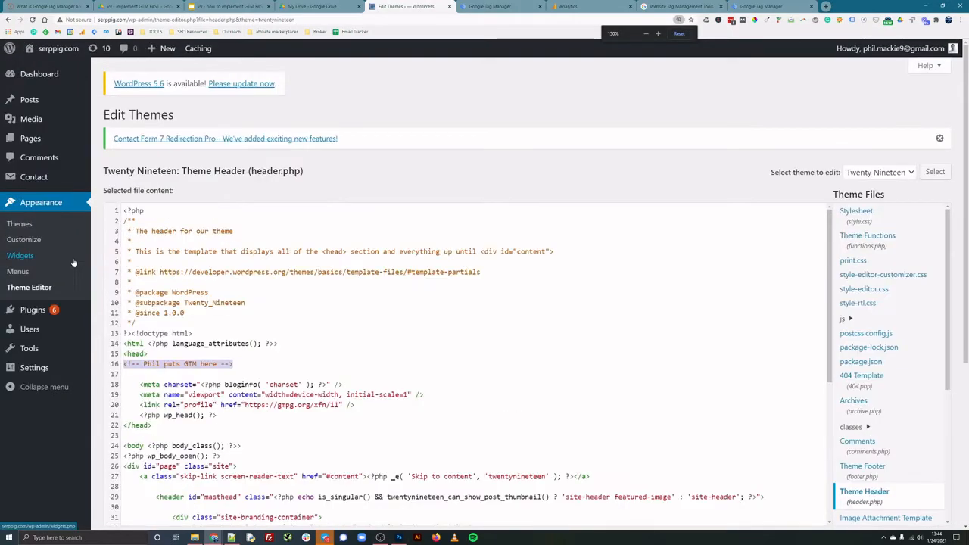
{"action": "left_click_drag", "start_coordinate": [245, 367], "coordinate": [124, 365]}
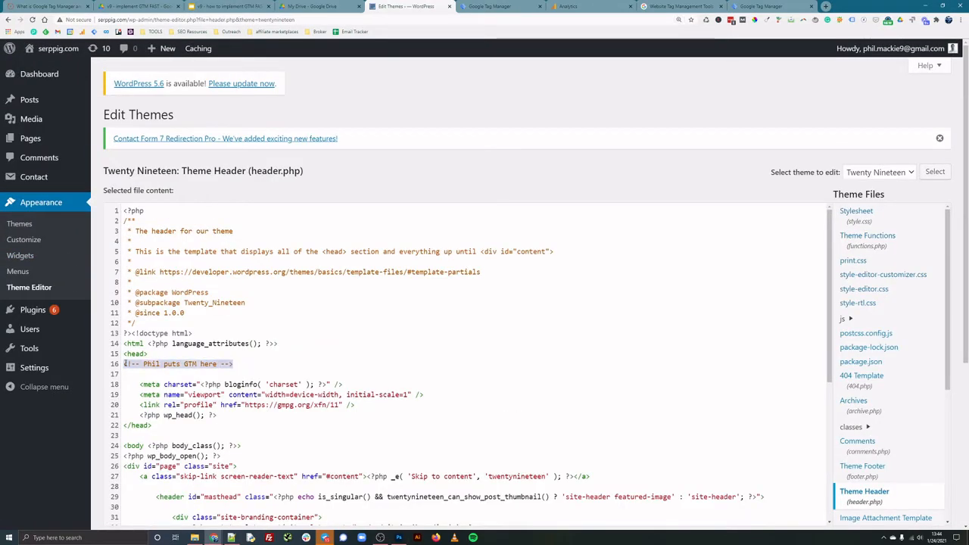
{"action": "key", "text": "BackSpace"}
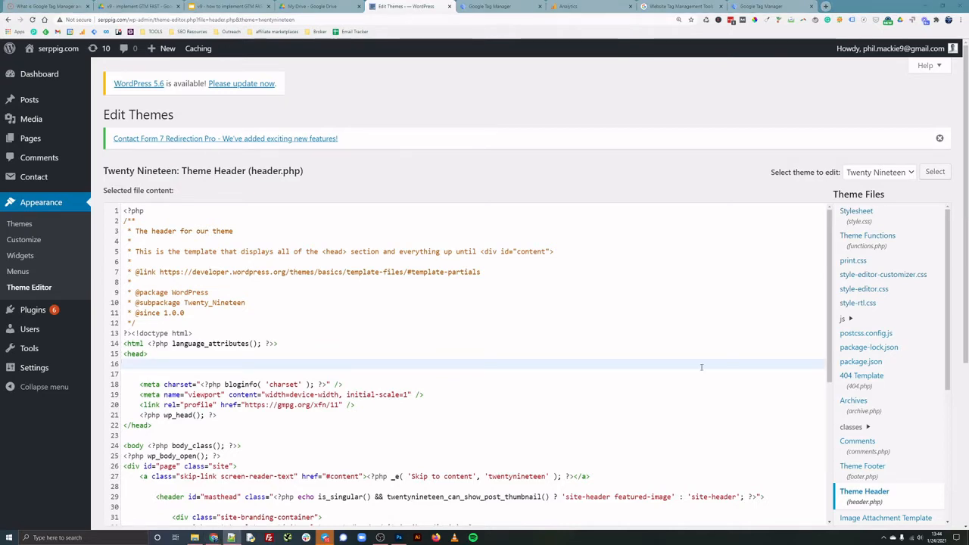
{"action": "key", "text": "ctrl+v"}
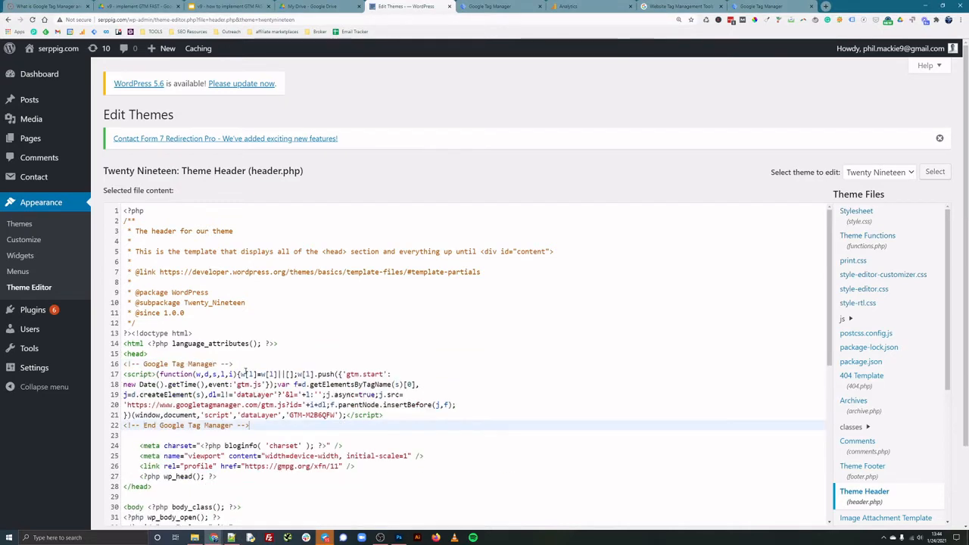
Step: Save the changes to header.php
{"action": "scroll", "coordinate": [455, 364], "scroll_direction": "down", "scroll_amount": 5}
{"action": "scroll", "coordinate": [692, 402], "scroll_direction": "down", "scroll_amount": 5}
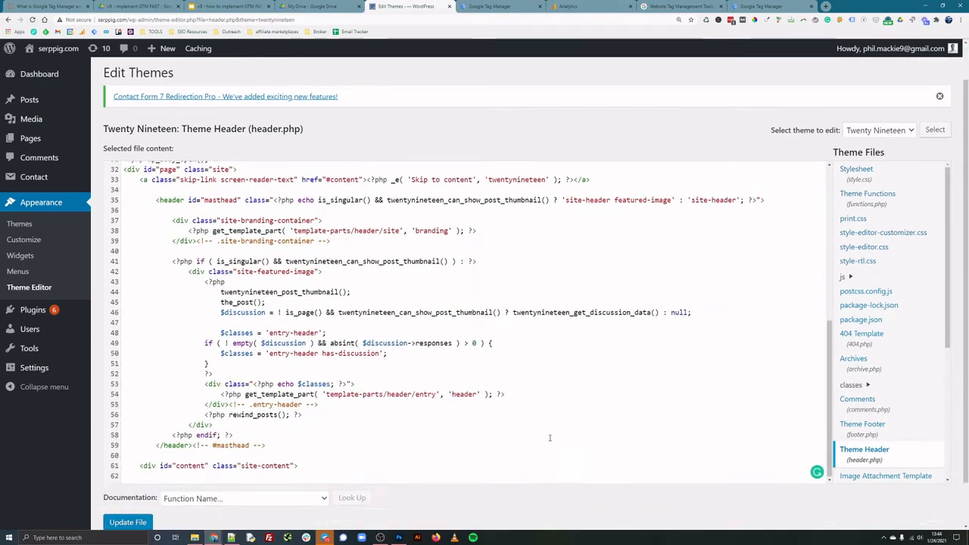
{"action": "left_click", "coordinate": [128, 473]}
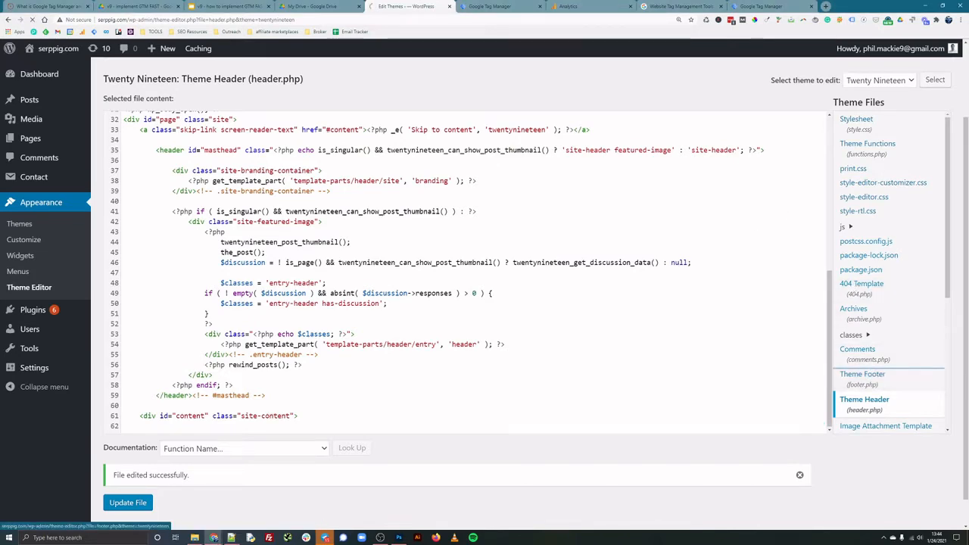
Step: Open the Theme Footer file (footer.php) and replace the placeholder comment on line 1 with the Google Tag Manager noscript snippet
{"action": "key", "text": "alt+Tab"}
{"action": "left_click_drag", "start_coordinate": [436, 83], "coordinate": [968, 171]}
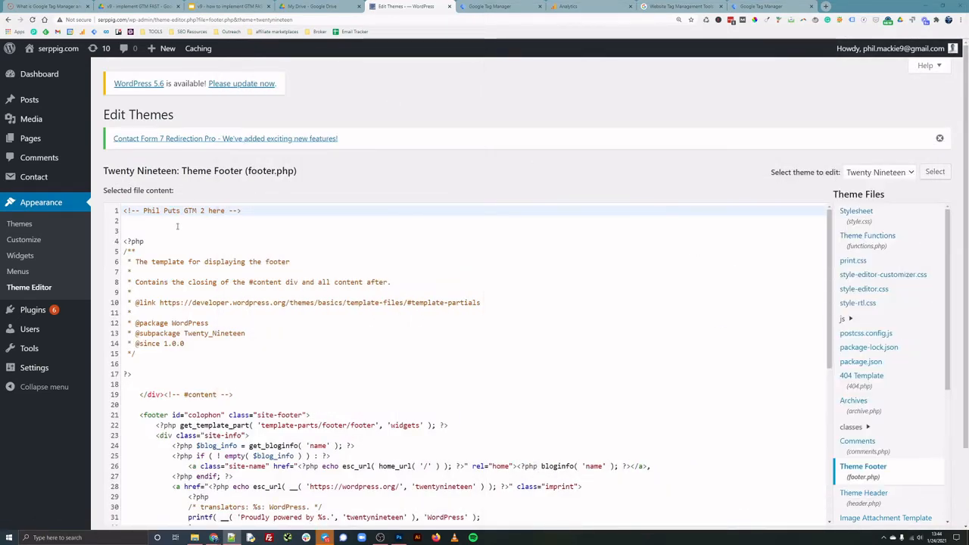
{"action": "left_click", "coordinate": [177, 226]}
{"action": "scroll", "coordinate": [191, 465], "scroll_direction": "down", "scroll_amount": 5}
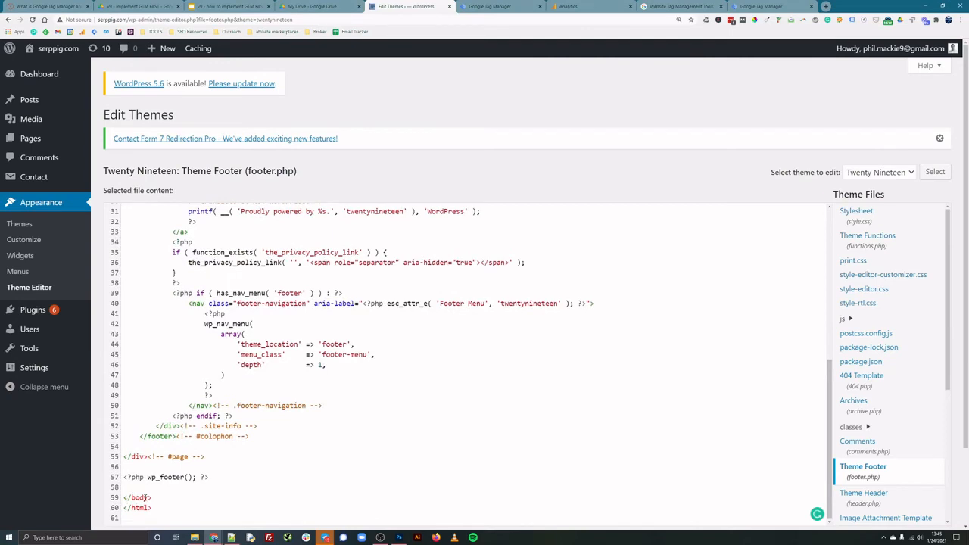
{"action": "scroll", "coordinate": [145, 498], "scroll_direction": "up", "scroll_amount": 5}
{"action": "left_click_drag", "start_coordinate": [241, 211], "coordinate": [97, 208]}
{"action": "key", "text": "BackSpace"}
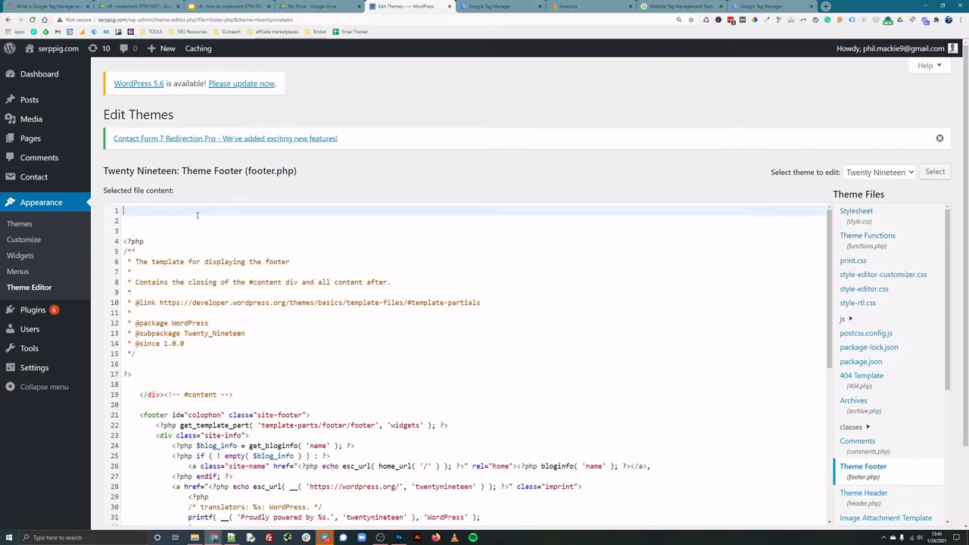
{"action": "key", "text": "ctrl+v"}
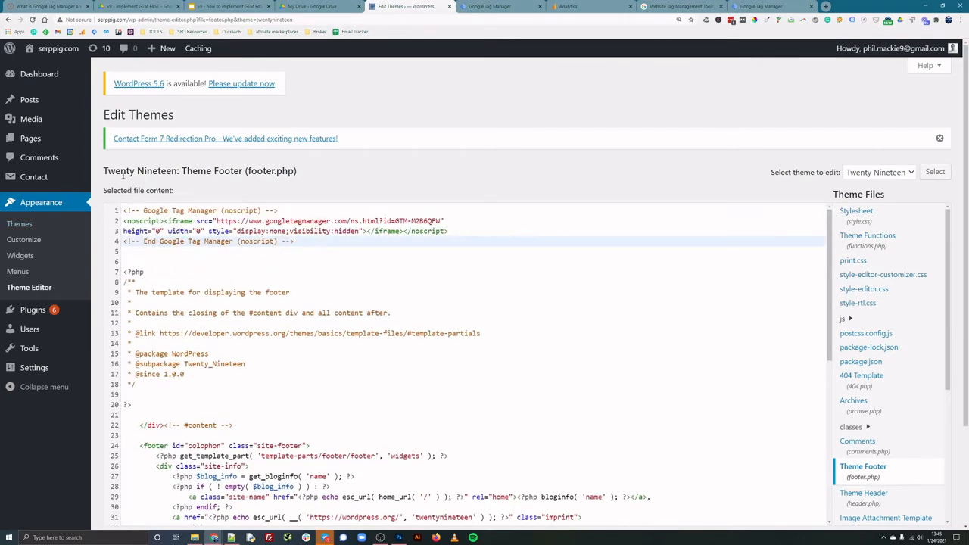
Step: Save the changes to footer.php
{"action": "scroll", "coordinate": [267, 417], "scroll_direction": "down", "scroll_amount": 5}
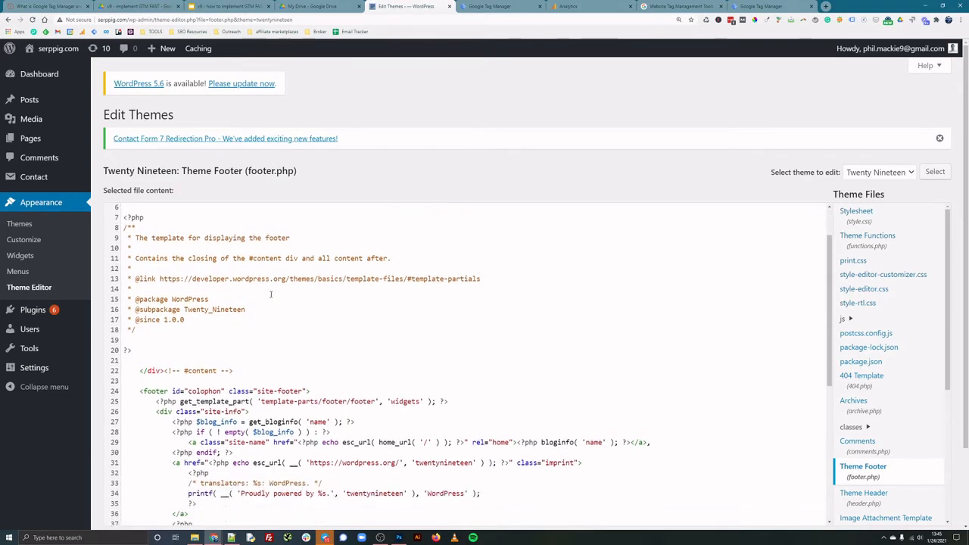
{"action": "scroll", "coordinate": [266, 418], "scroll_direction": "down", "scroll_amount": 2}
{"action": "left_click", "coordinate": [128, 472]}
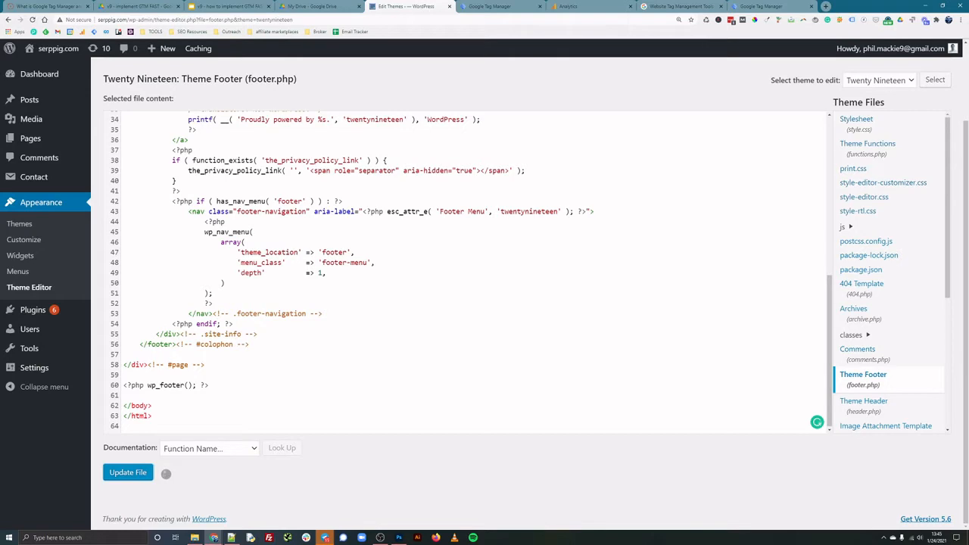
Step: Return to Google Tag Manager, dismiss the installation instructions, and start a new user-defined variable in the serppig.com container
{"action": "left_click", "coordinate": [761, 6]}
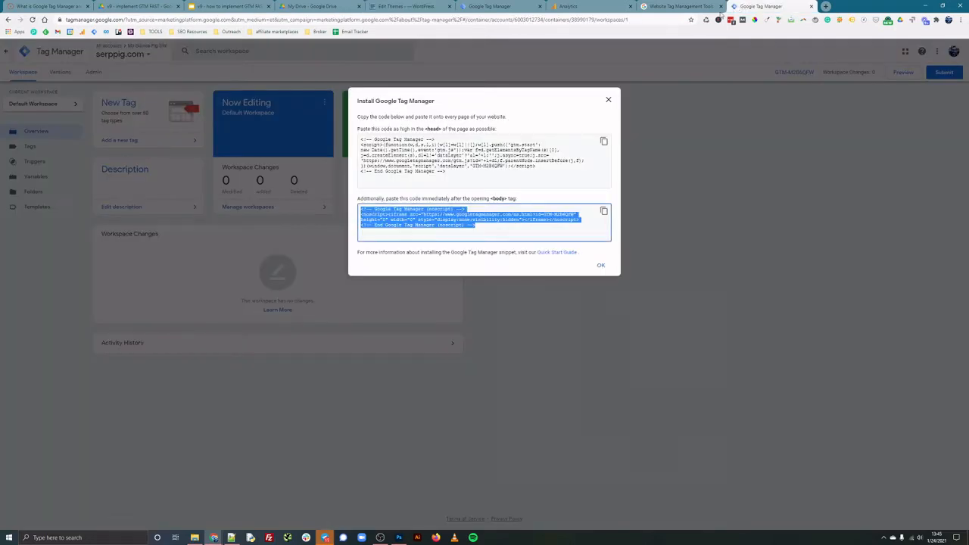
{"action": "left_click", "coordinate": [600, 267]}
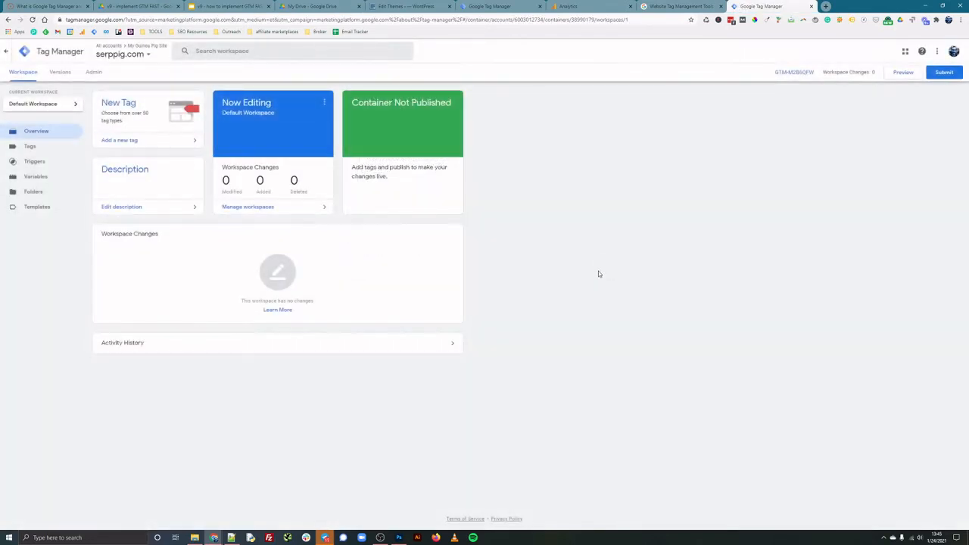
{"action": "left_click", "coordinate": [49, 182]}
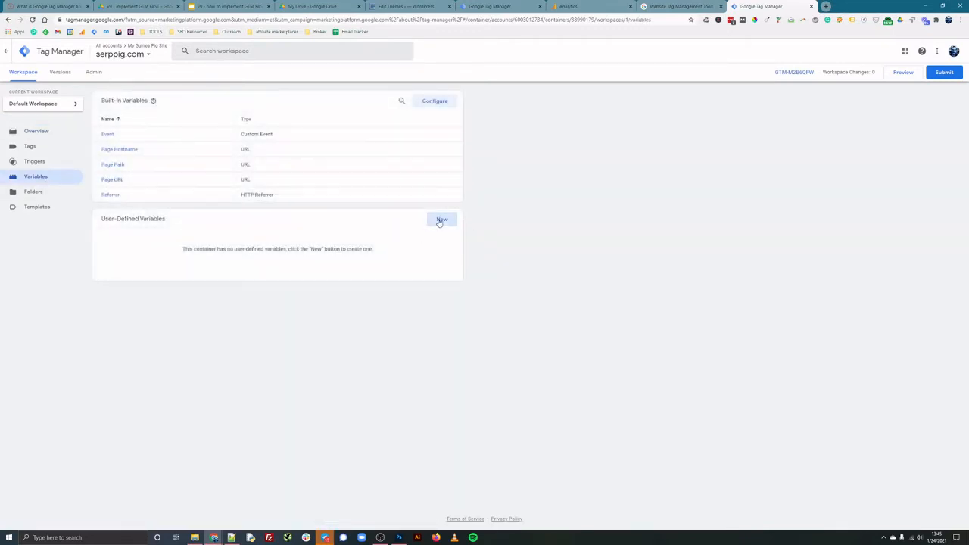
{"action": "left_click", "coordinate": [442, 220]}
Step: Name the new variable "UA Property Tag" and set its variable type to Google Analytics Settings
{"action": "left_click", "coordinate": [366, 50]}
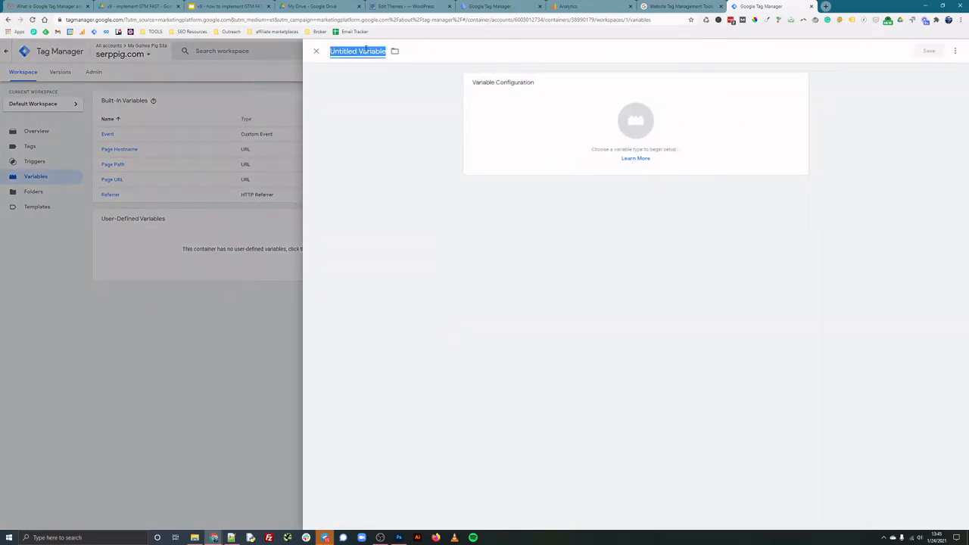
{"action": "type", "text": "UA Pr"}
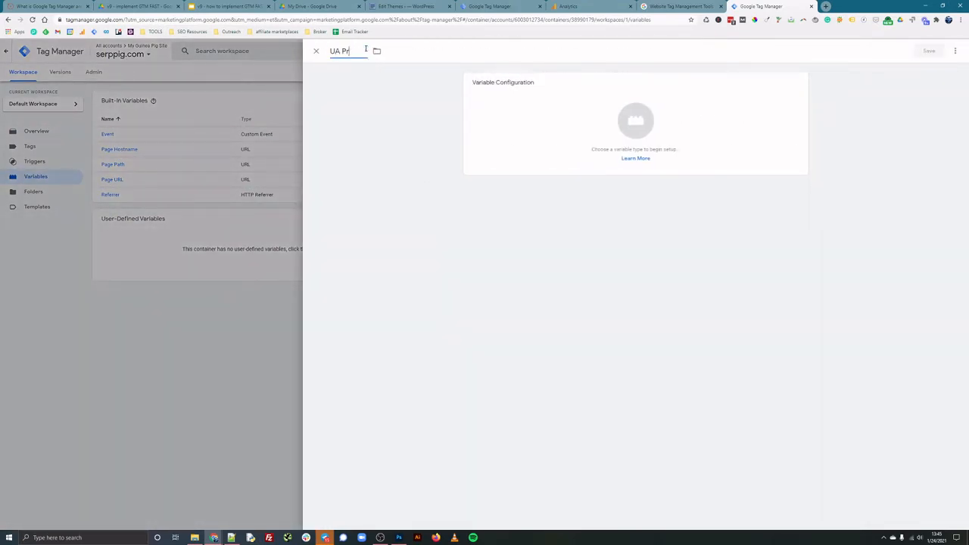
{"action": "type", "text": "operty Tag"}
{"action": "left_click", "coordinate": [677, 150]}
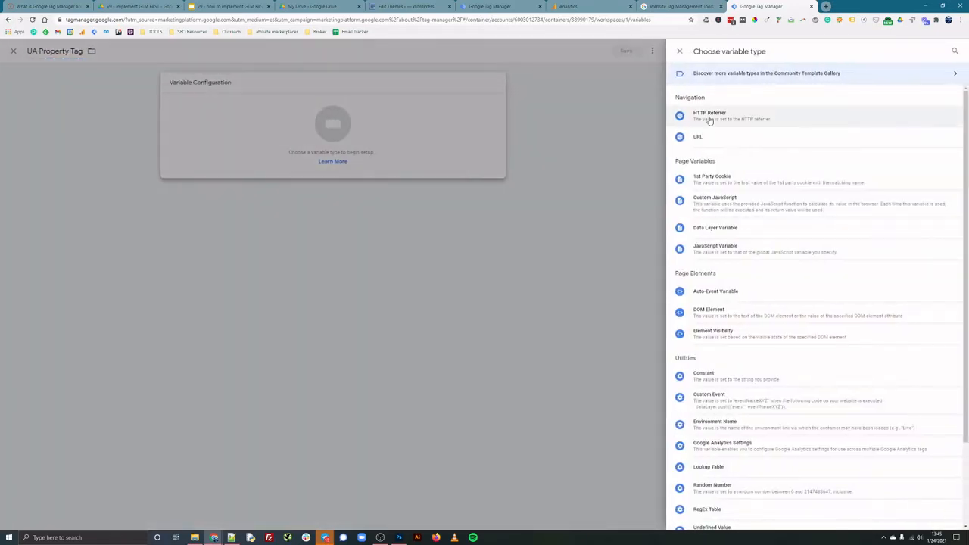
{"action": "scroll", "coordinate": [765, 239], "scroll_direction": "down", "scroll_amount": 3}
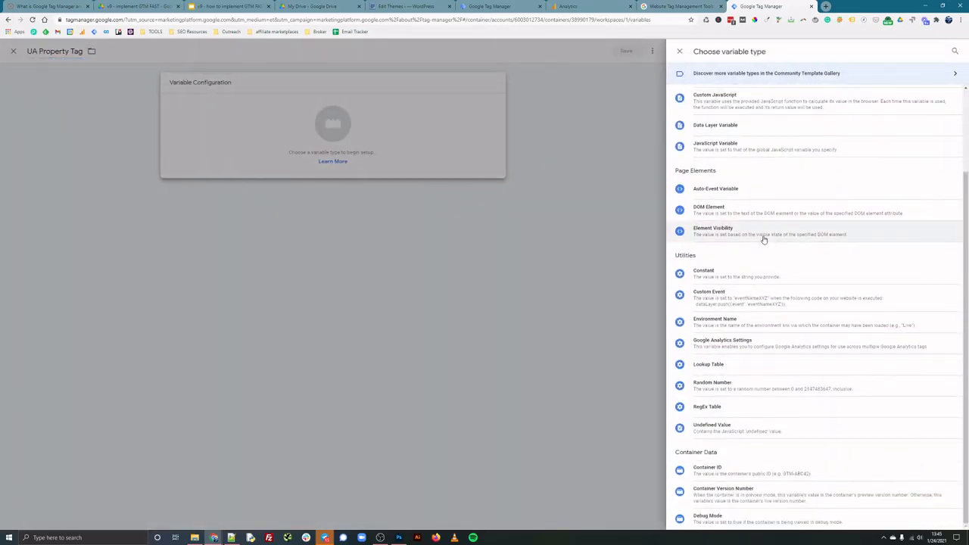
{"action": "scroll", "coordinate": [764, 239], "scroll_direction": "up", "scroll_amount": 2}
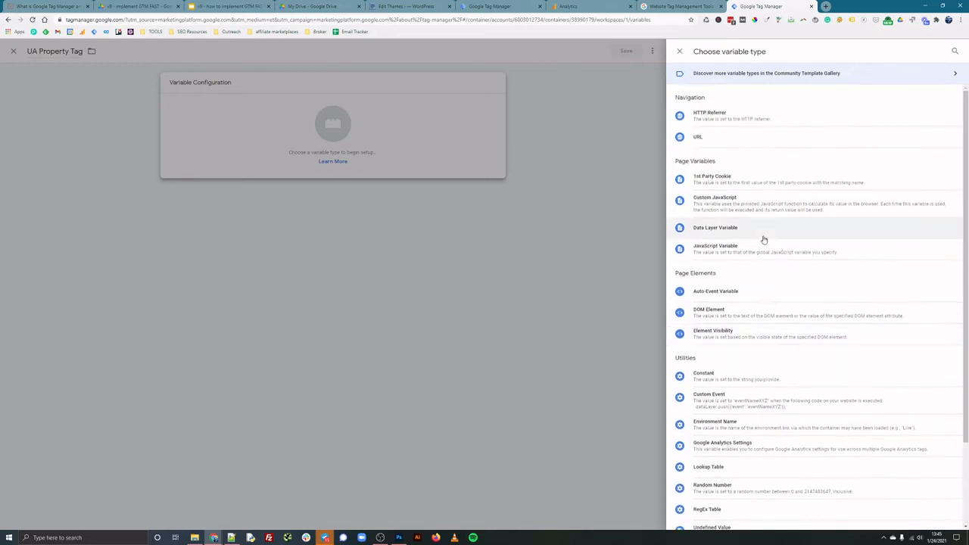
{"action": "left_click", "coordinate": [746, 446]}
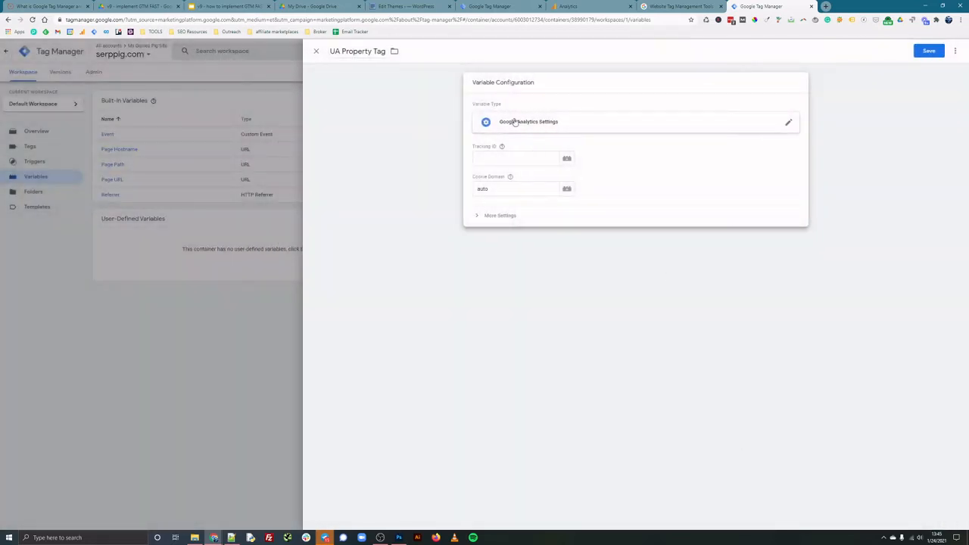
Step: Switch to Google Analytics and copy the Tracking ID from the SerpPig property's settings
{"action": "left_click", "coordinate": [570, 6]}
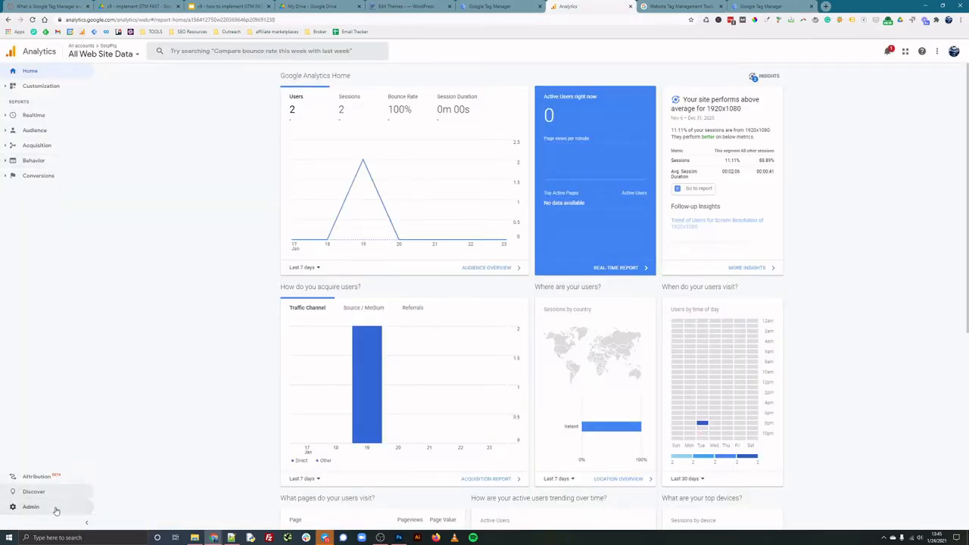
{"action": "left_click", "coordinate": [30, 507]}
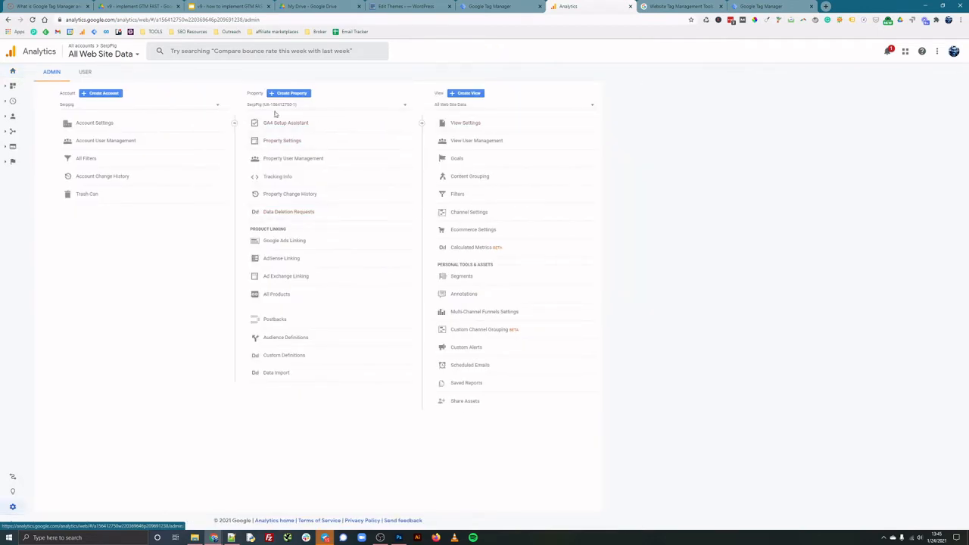
{"action": "left_click", "coordinate": [276, 141]}
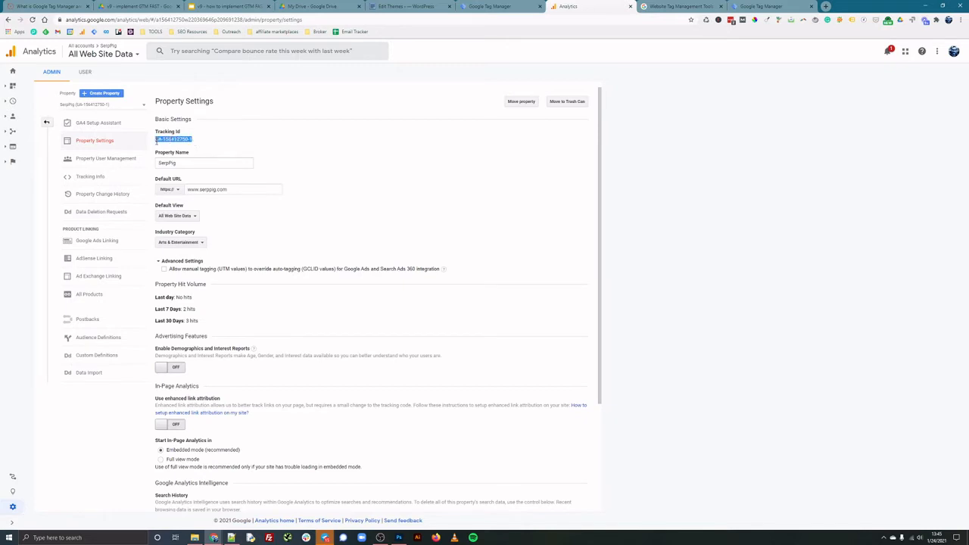
Step: Return to Google Tag Manager, paste the copied Tracking ID into the UA Property Tag variable, and save it
{"action": "left_click", "coordinate": [496, 6]}
{"action": "left_click", "coordinate": [768, 7]}
{"action": "left_click", "coordinate": [515, 158]}
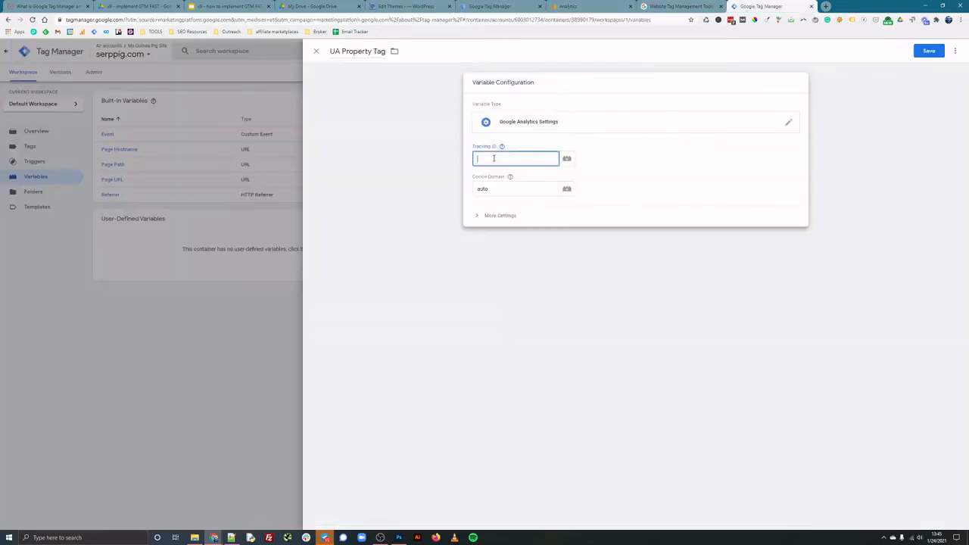
{"action": "key", "text": "ctrl+v"}
{"action": "left_click", "coordinate": [941, 53]}
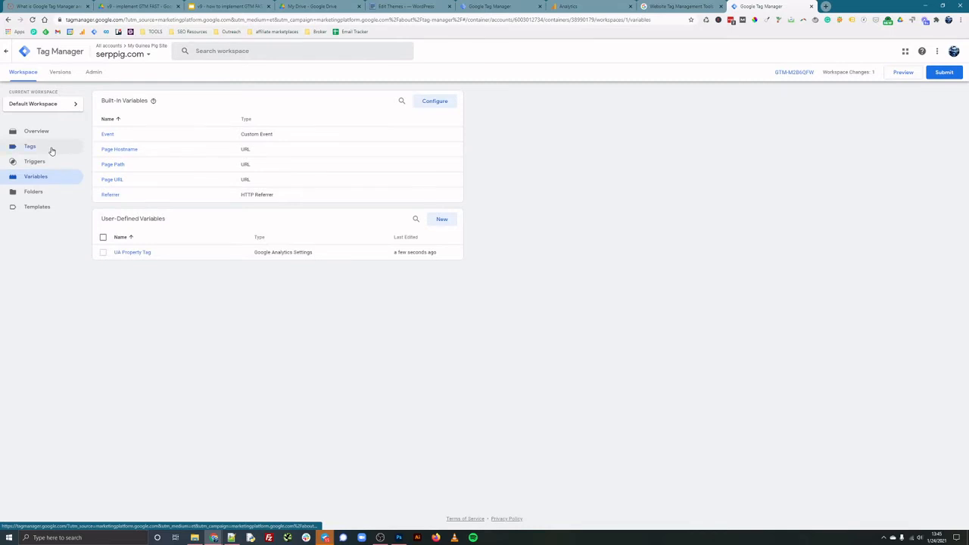
Step: Create a new tag in the serppig.com container and name it "UA Google Analytics"
{"action": "left_click", "coordinate": [51, 150]}
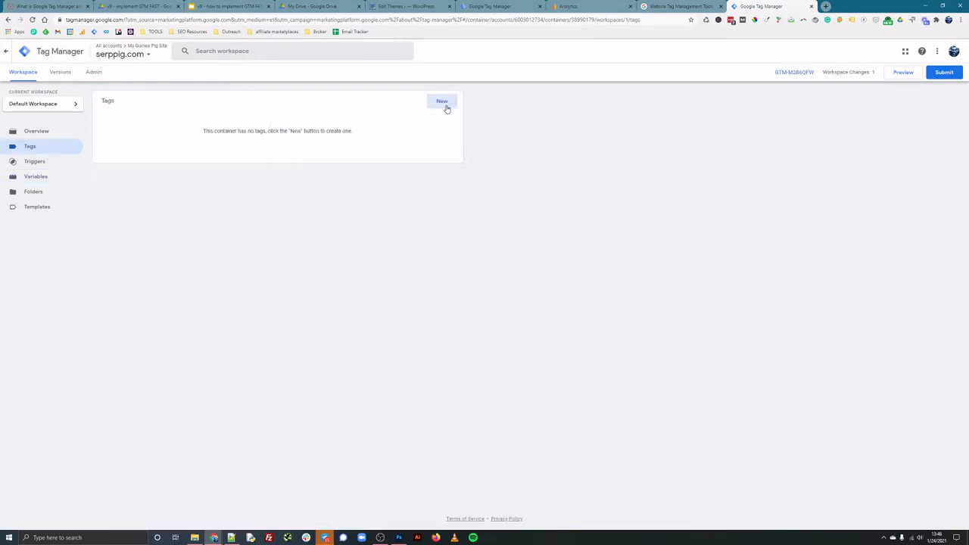
{"action": "left_click", "coordinate": [445, 104]}
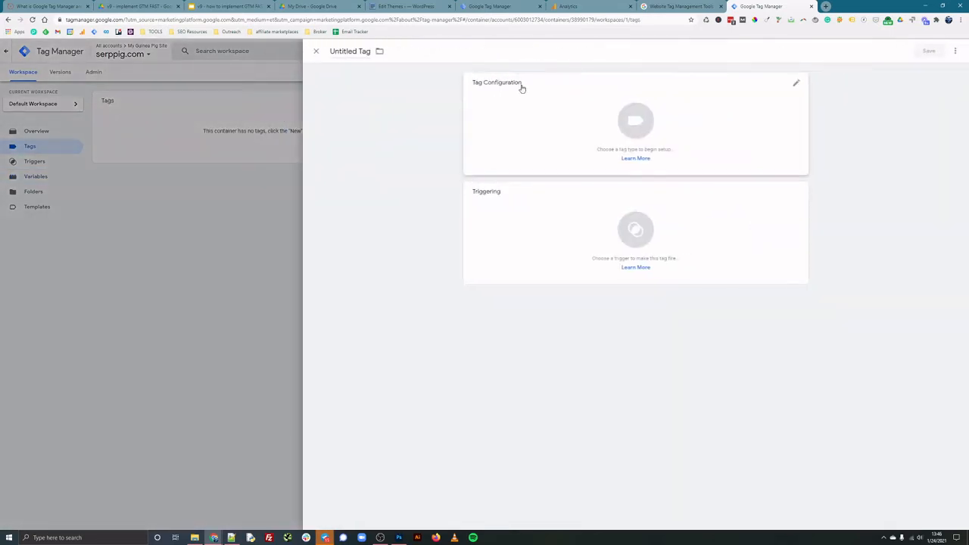
{"action": "left_click", "coordinate": [367, 51]}
{"action": "key", "text": "BackSpace"}
{"action": "type", "text": "UA"}
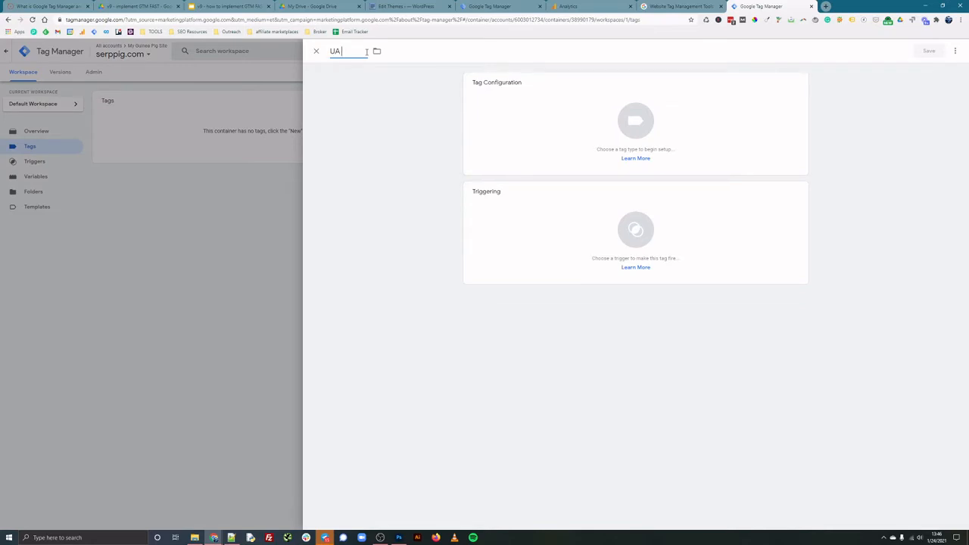
{"action": "type", "text": " Google Analytics"}
Step: Set the tag type to Google Analytics: Universal Analytics and choose {{UA Property Tag}} as its settings variable
{"action": "left_click", "coordinate": [635, 127]}
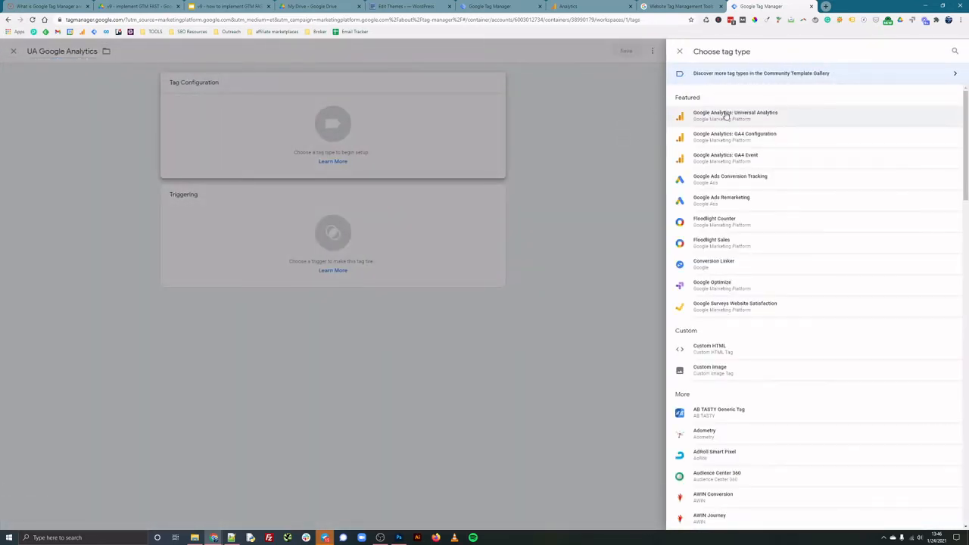
{"action": "left_click", "coordinate": [725, 115]}
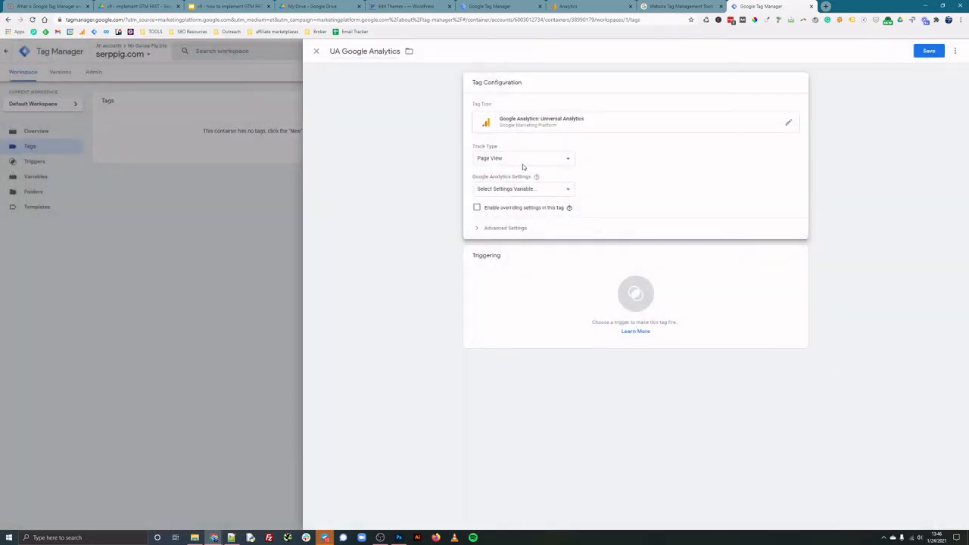
{"action": "left_click", "coordinate": [520, 189]}
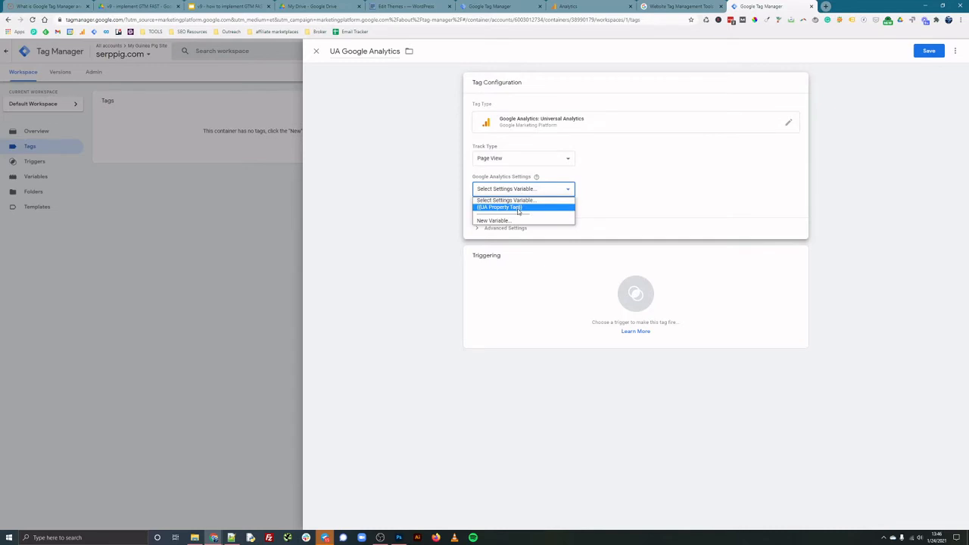
{"action": "left_click", "coordinate": [520, 208]}
Step: Assign the All Pages trigger to the UA Google Analytics tag and save the tag
{"action": "left_click", "coordinate": [639, 308]}
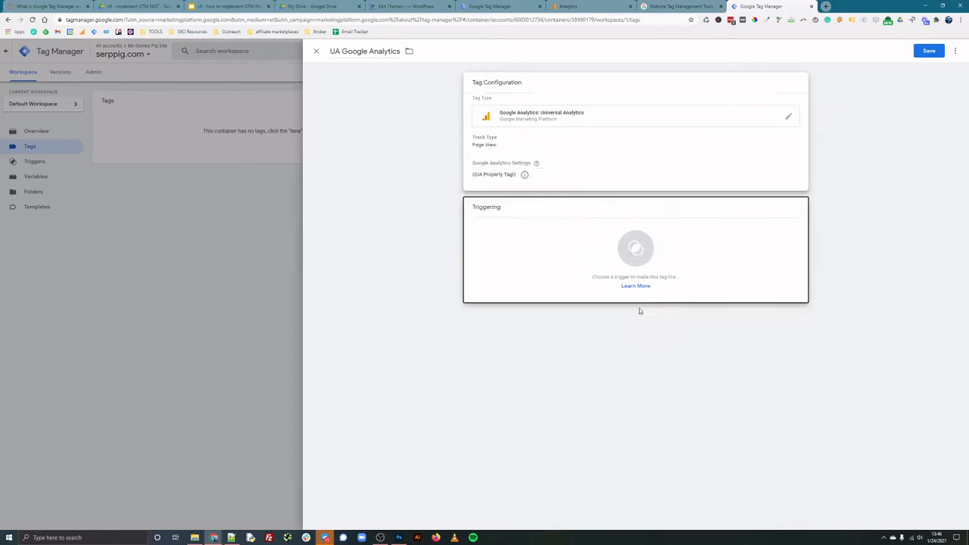
{"action": "left_click", "coordinate": [401, 89]}
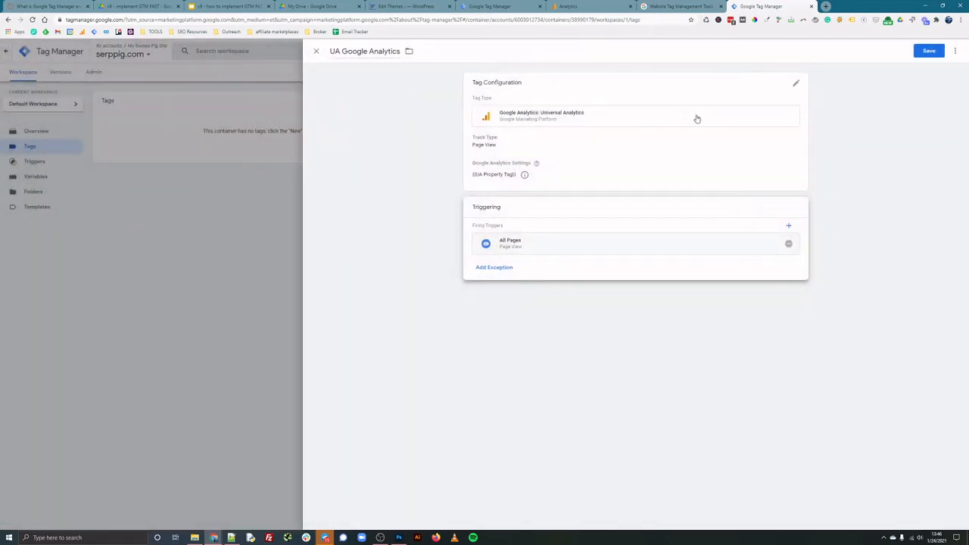
{"action": "left_click", "coordinate": [920, 51]}
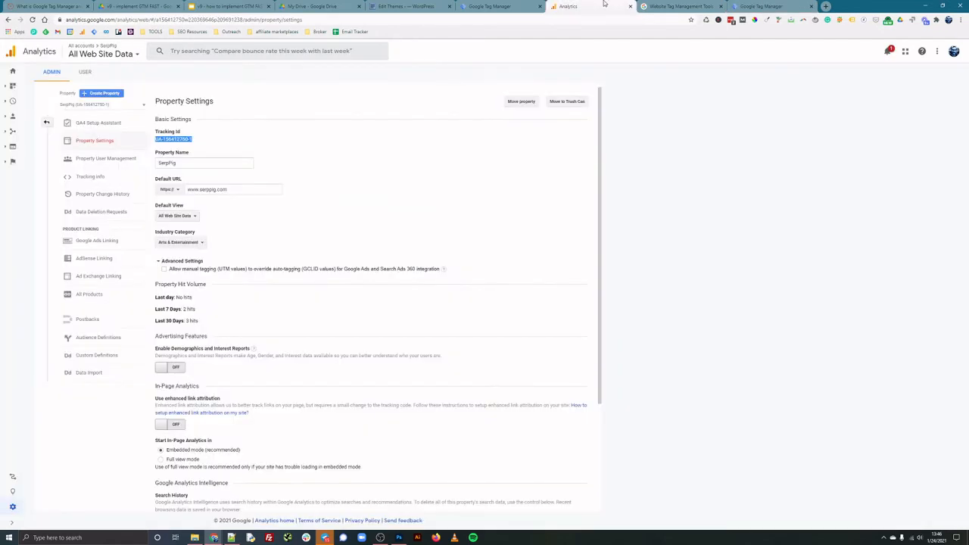
Step: Switch to Google Analytics and create a new Google Analytics 4 property from the SerpPig property with the GA4 Setup Assistant
{"action": "left_click", "coordinate": [575, 6]}
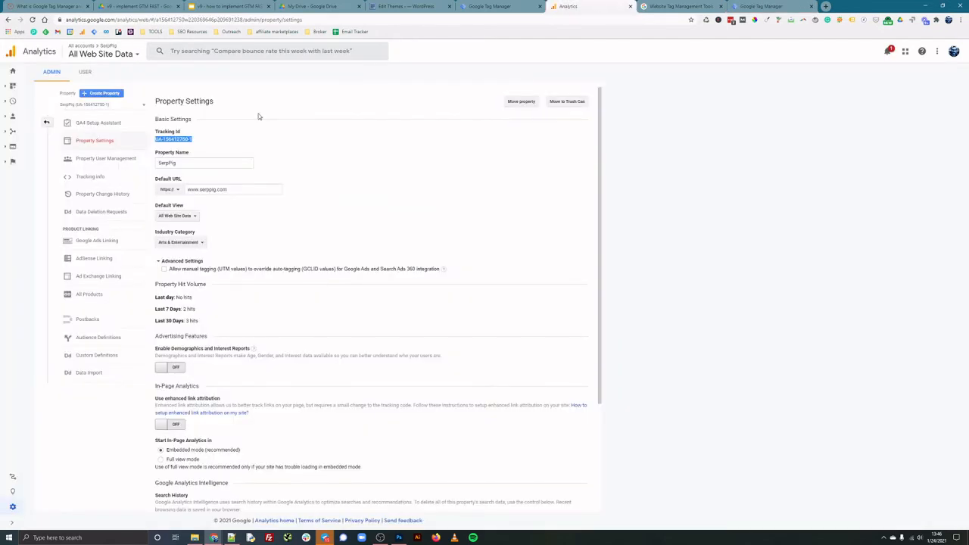
{"action": "left_click", "coordinate": [97, 124]}
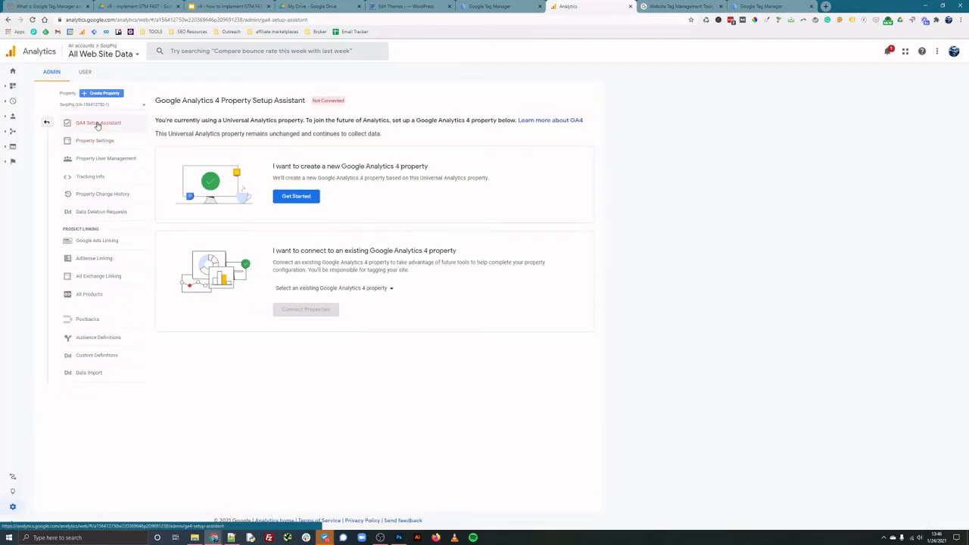
{"action": "left_click", "coordinate": [296, 196]}
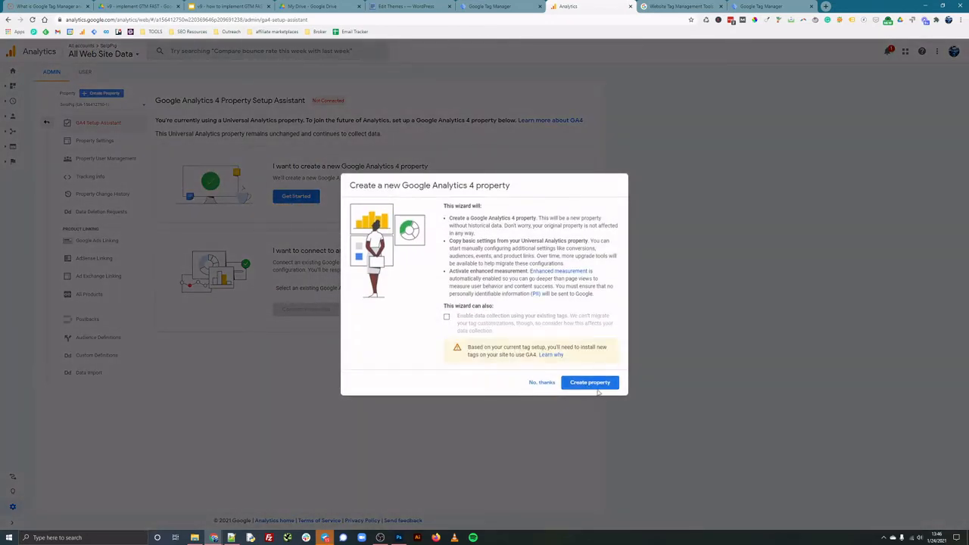
{"action": "left_click", "coordinate": [589, 385]}
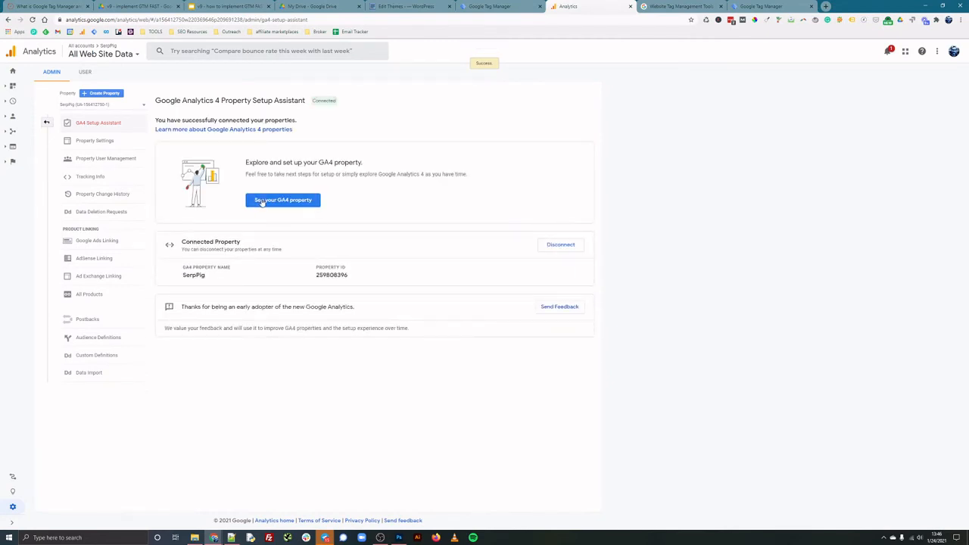
Step: Open the new GA4 property's tag installation settings and copy the Measurement ID of the SerpPig web stream
{"action": "left_click", "coordinate": [261, 201]}
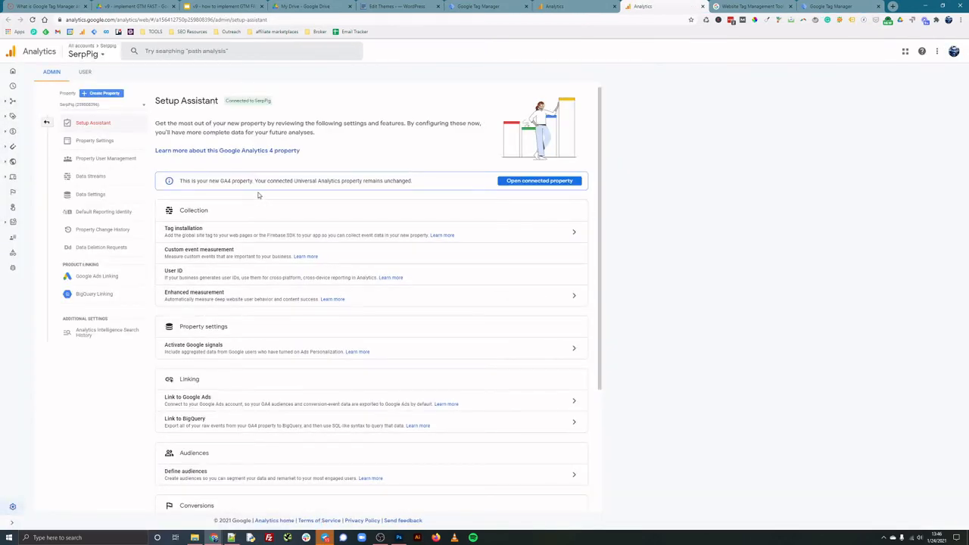
{"action": "left_click", "coordinate": [575, 235]}
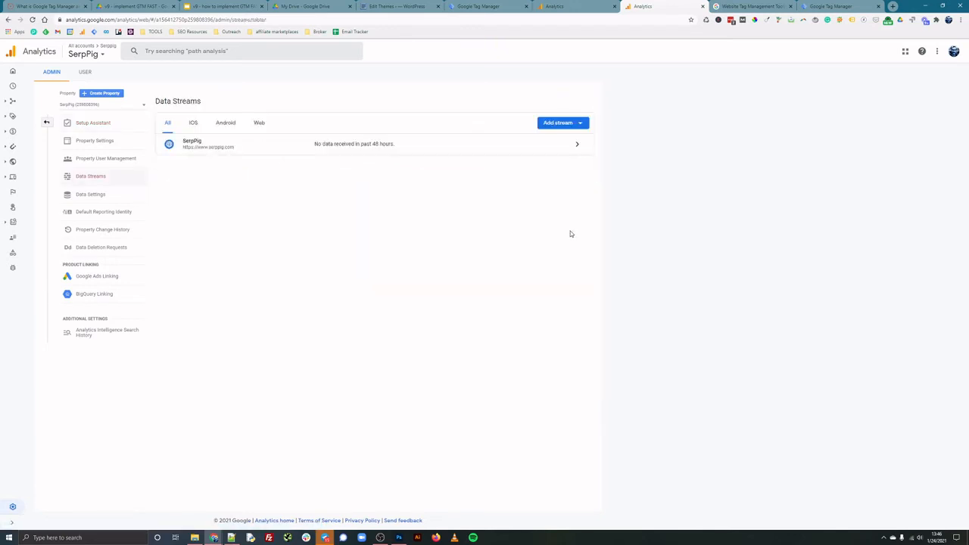
{"action": "left_click", "coordinate": [251, 143]}
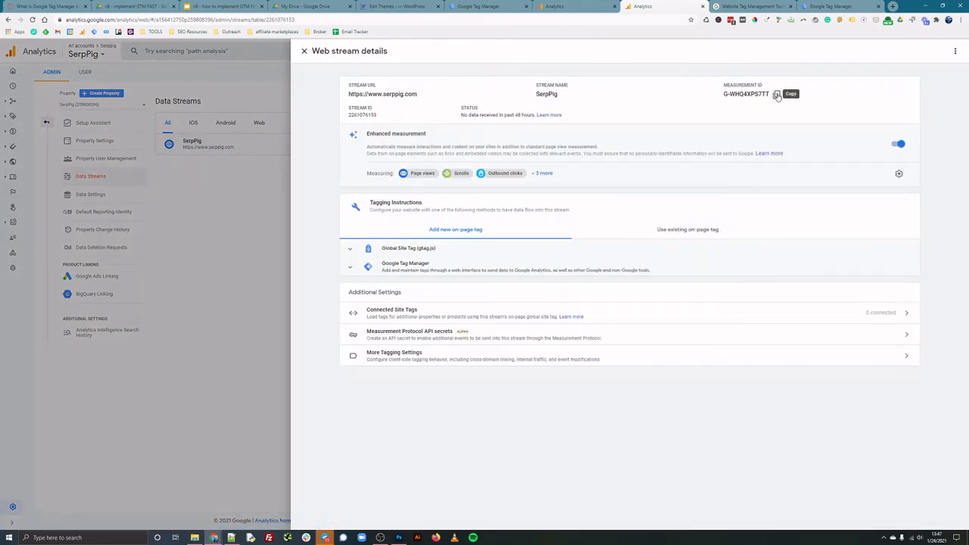
{"action": "left_click", "coordinate": [777, 95]}
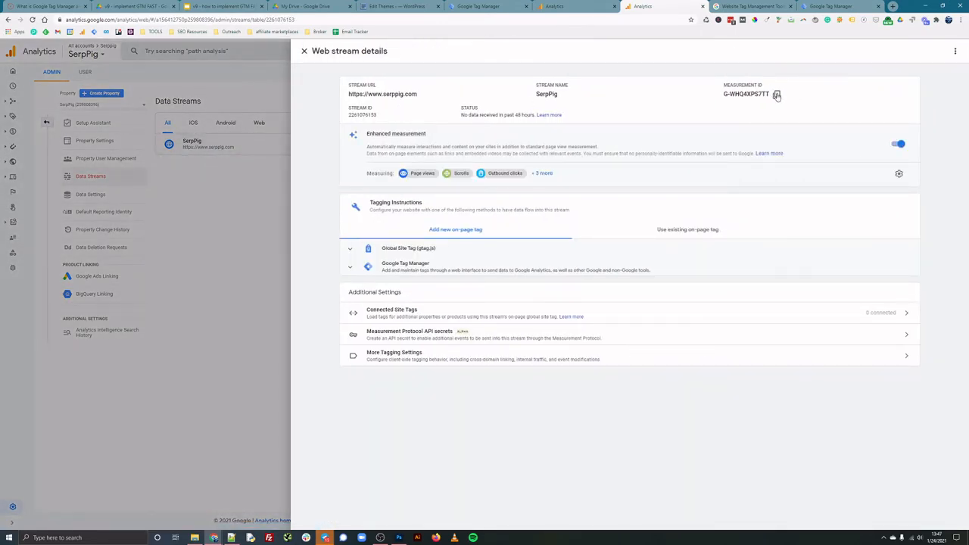
Step: Return to Google Tag Manager and create another tag named "GA4 Tag"
{"action": "left_click", "coordinate": [843, 6]}
{"action": "left_click", "coordinate": [439, 100]}
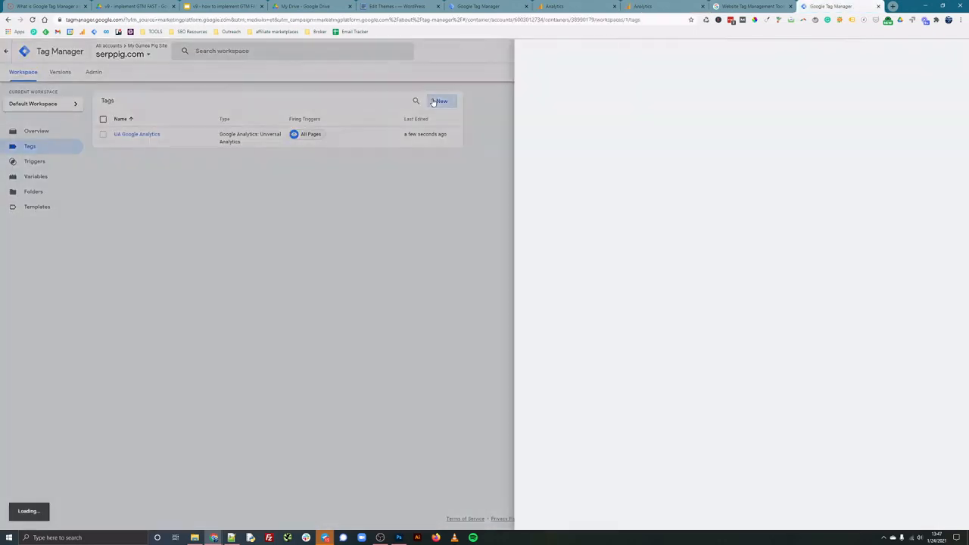
{"action": "left_click", "coordinate": [340, 51]}
{"action": "type", "text": "G"}
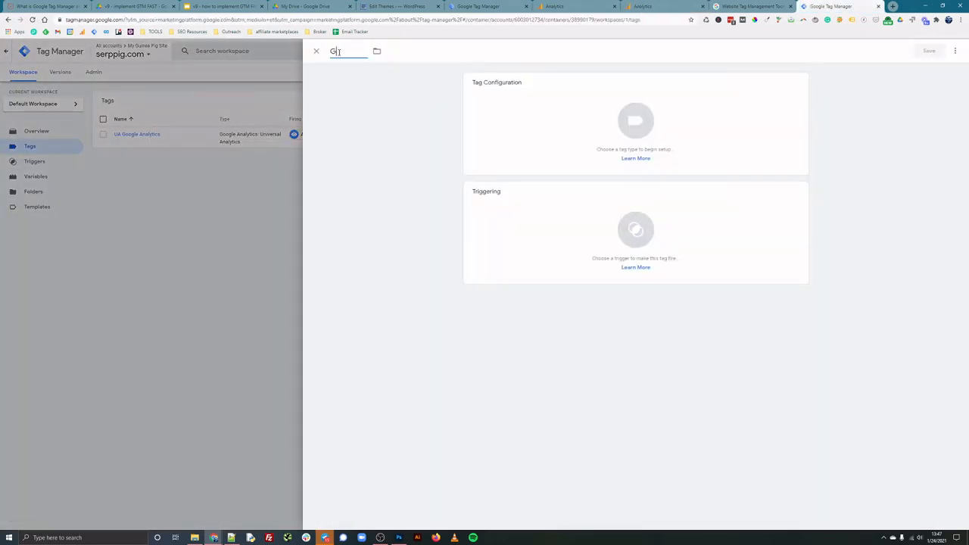
{"action": "type", "text": "A4 Tag"}
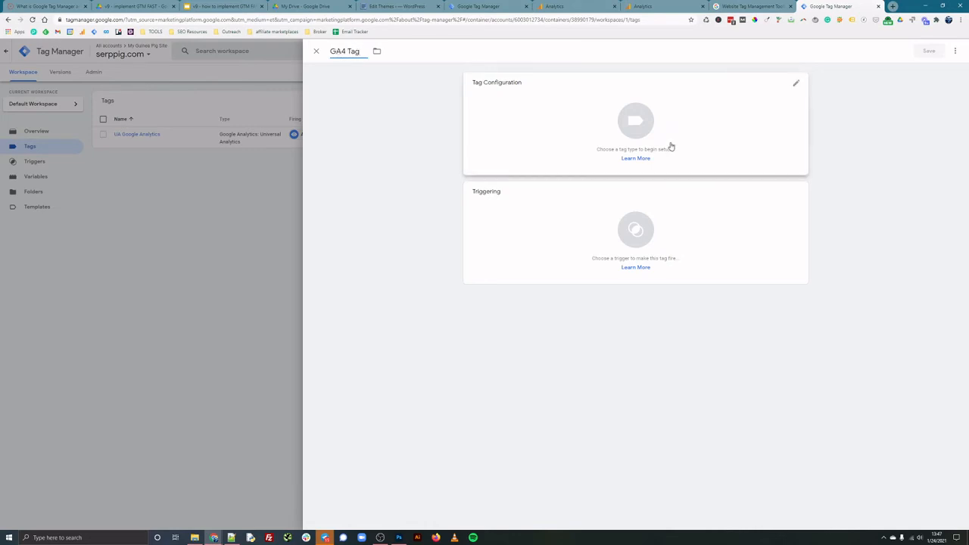
Step: Set the tag type to Google Analytics: GA4 Configuration and paste in the copied Measurement ID
{"action": "left_click", "coordinate": [671, 145]}
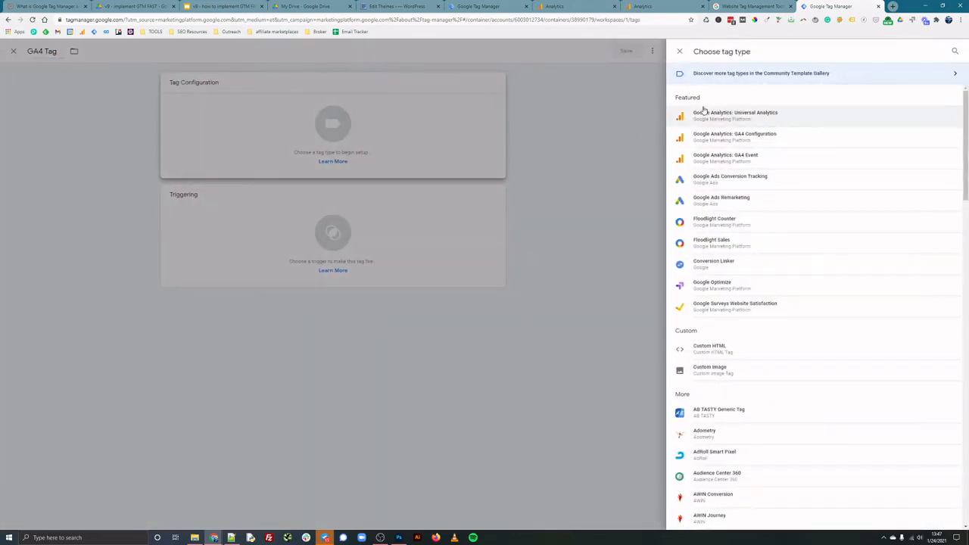
{"action": "left_click", "coordinate": [712, 134]}
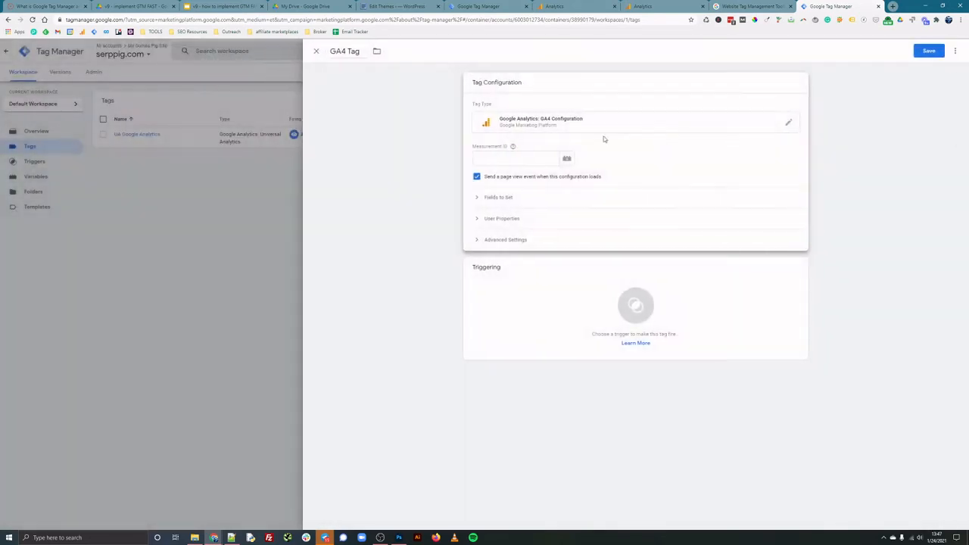
{"action": "key", "text": "ctrl+v"}
Step: Assign the All Pages trigger to the GA4 Tag and save the tag
{"action": "left_click", "coordinate": [635, 318]}
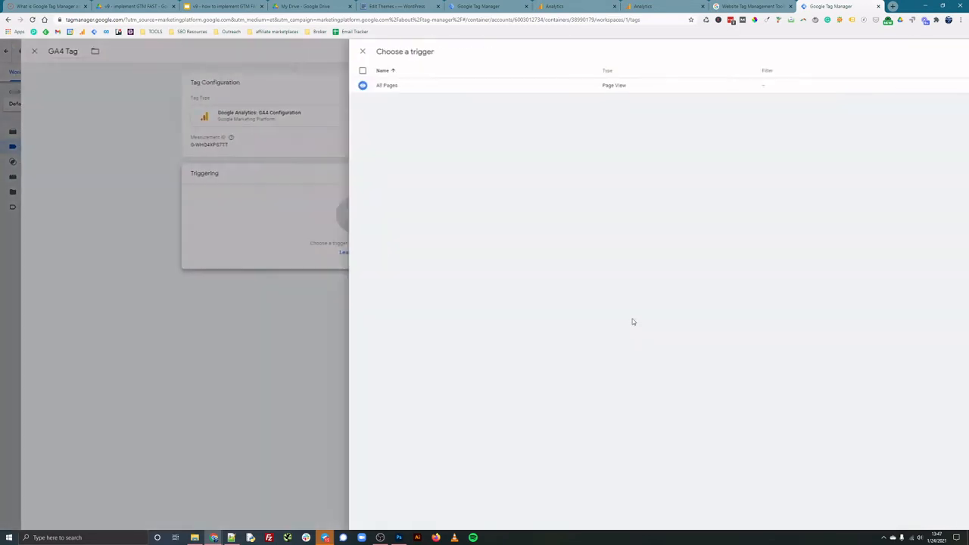
{"action": "left_click", "coordinate": [371, 87]}
{"action": "left_click", "coordinate": [926, 48]}
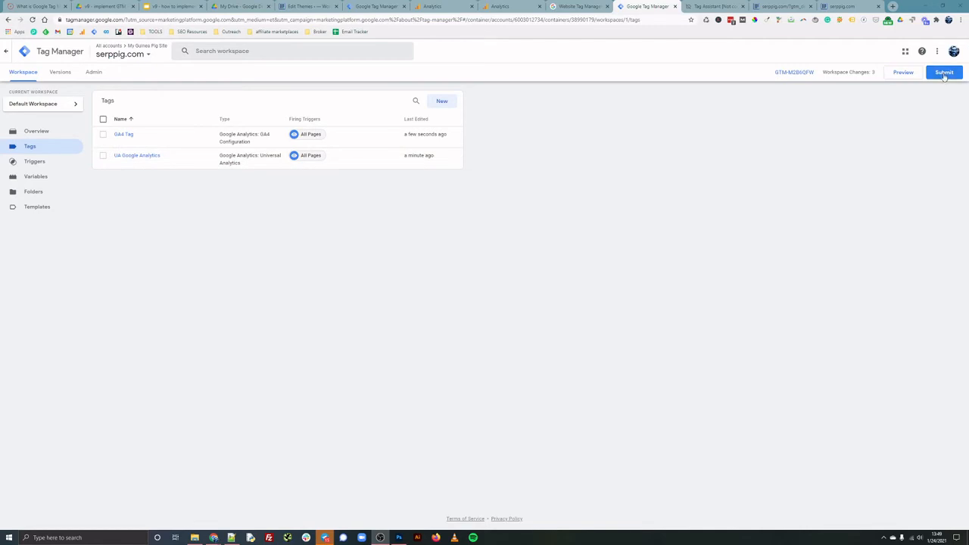
Step: Submit the workspace changes and publish them live as a version named "added ga4 and UA tags"
{"action": "left_click", "coordinate": [944, 73]}
{"action": "left_click", "coordinate": [495, 139]}
{"action": "type", "text": "added ga4 and UA tags"}
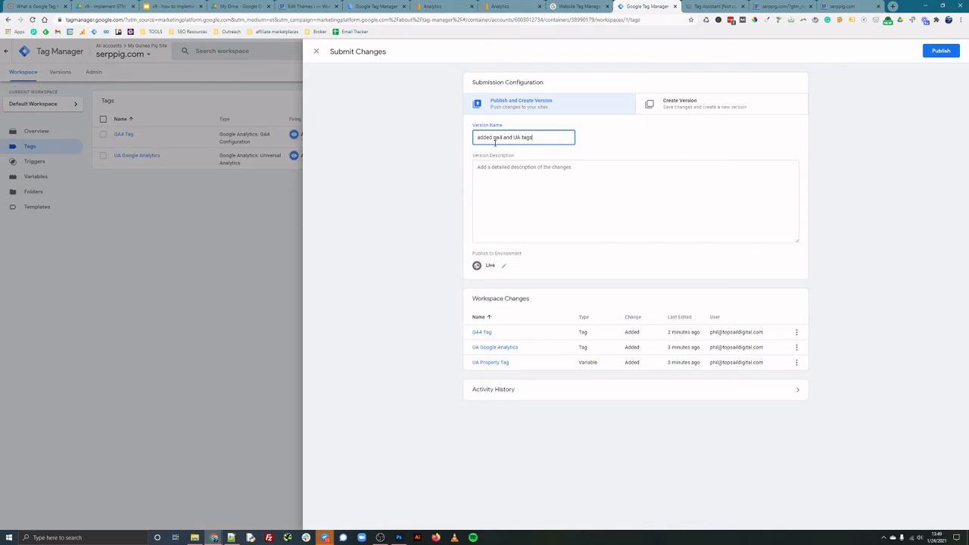
{"action": "left_click", "coordinate": [939, 51]}
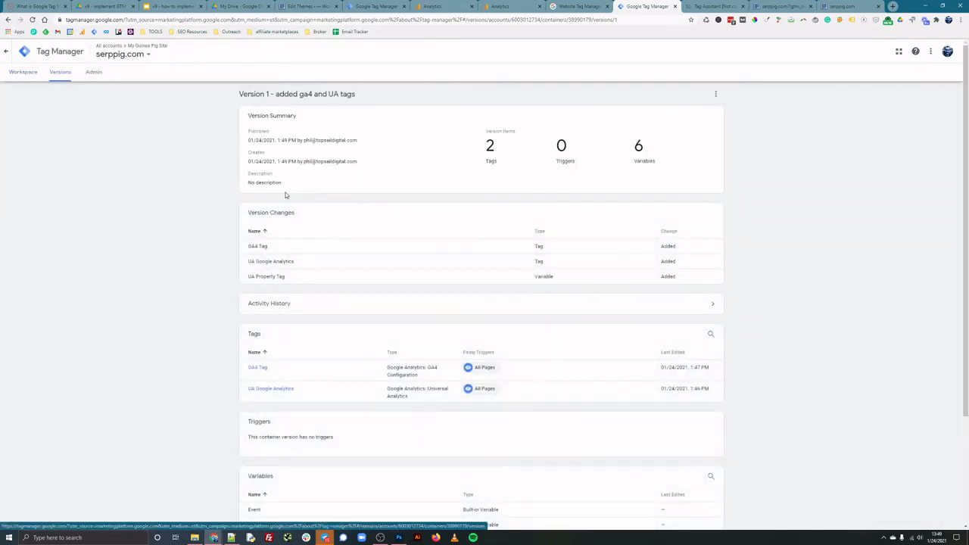
Step: Close the leftover Tag Assistant and preview tabs, then list the tags on the reloaded serppig.com page with Tag Assistant Legacy
{"action": "left_click", "coordinate": [743, 6]}
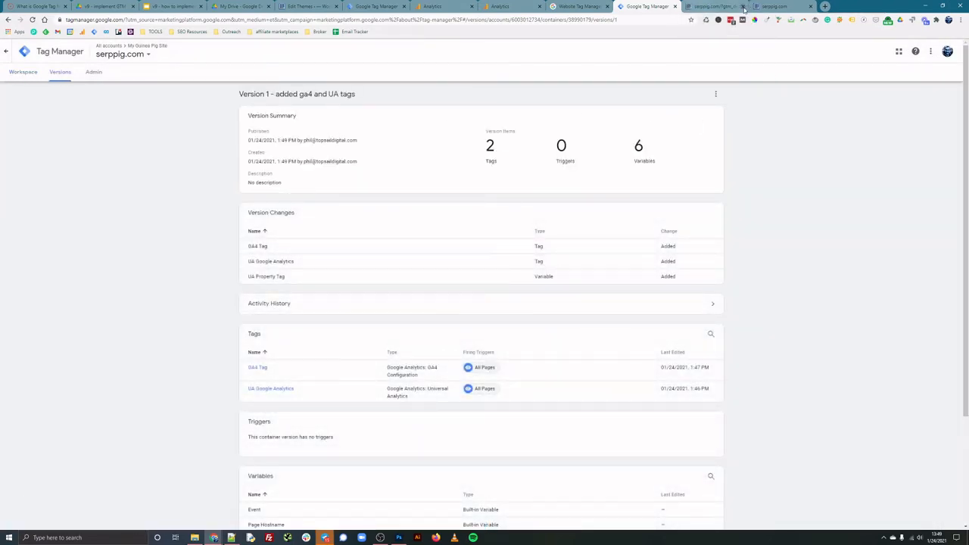
{"action": "left_click", "coordinate": [743, 6]}
{"action": "left_click", "coordinate": [717, 8]}
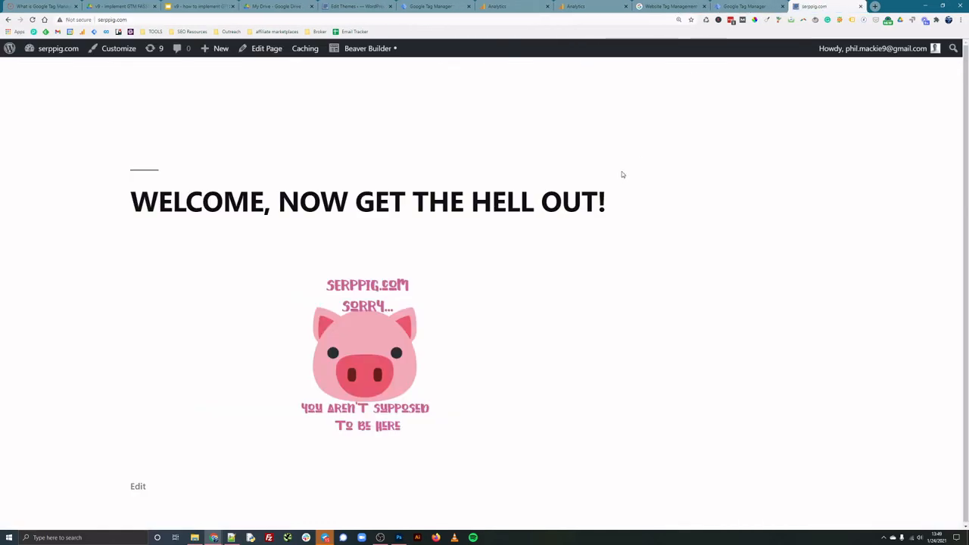
{"action": "key", "text": "F5"}
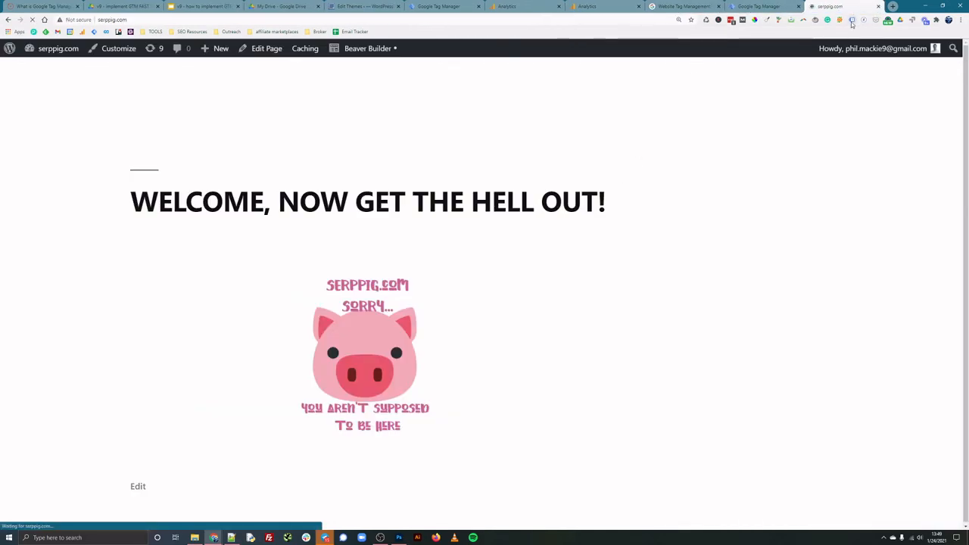
{"action": "left_click", "coordinate": [852, 20]}
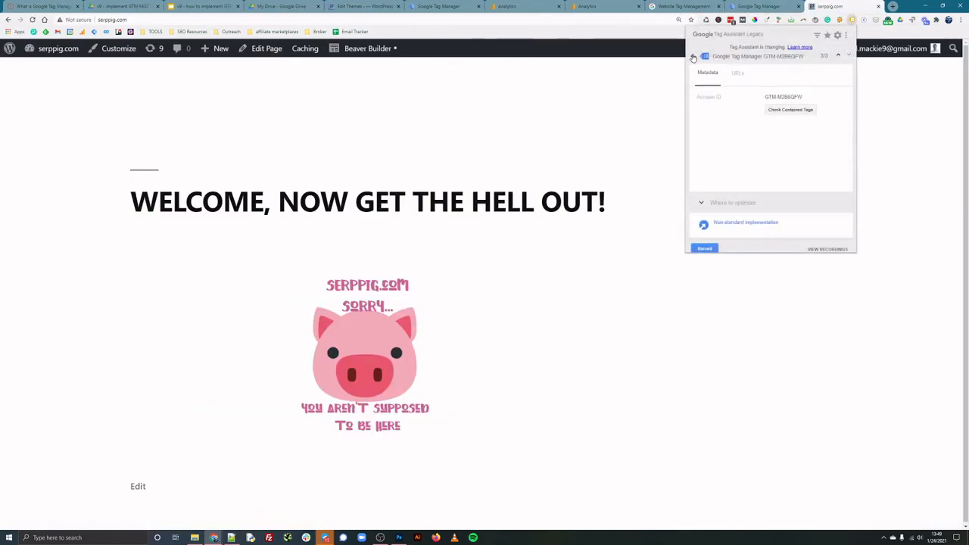
{"action": "left_click", "coordinate": [692, 56]}
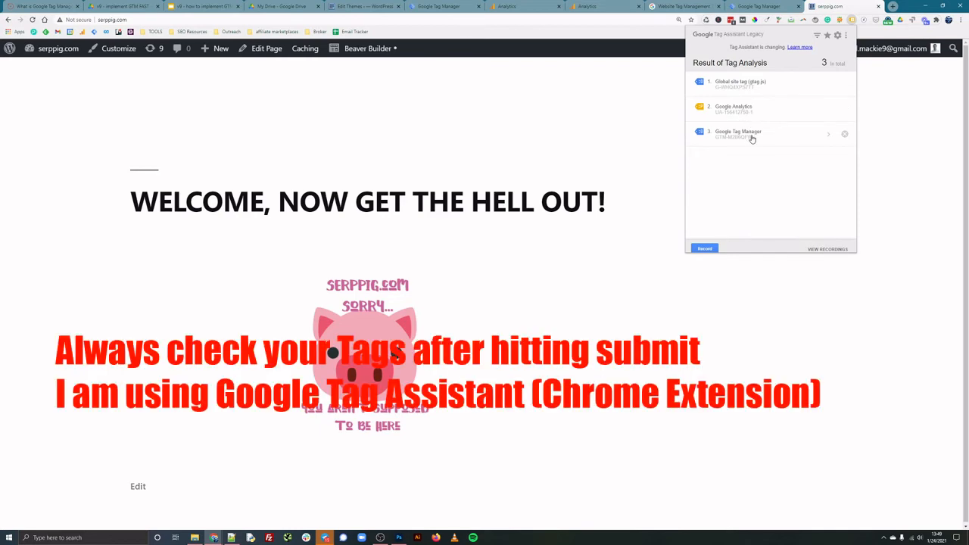
Step: Compare the SerpPig web stream's Measurement ID in Google Analytics with the global site tag detected by Tag Assistant on serppig.com
{"action": "left_click", "coordinate": [594, 6]}
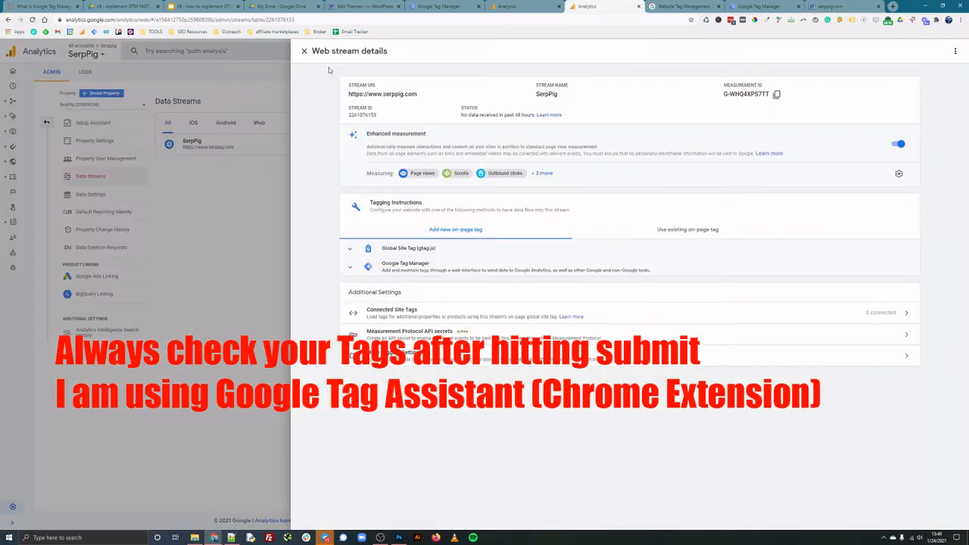
{"action": "left_click", "coordinate": [832, 6]}
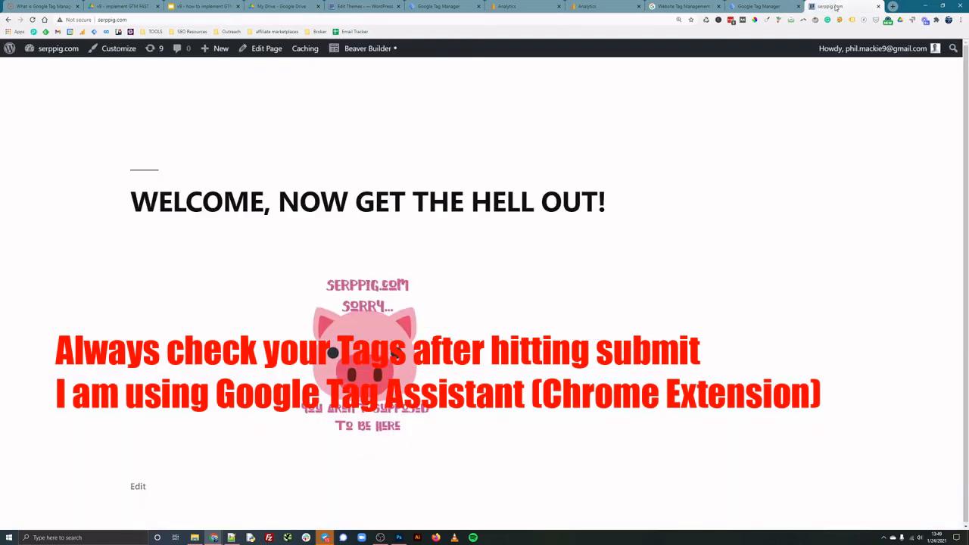
{"action": "left_click", "coordinate": [852, 22]}
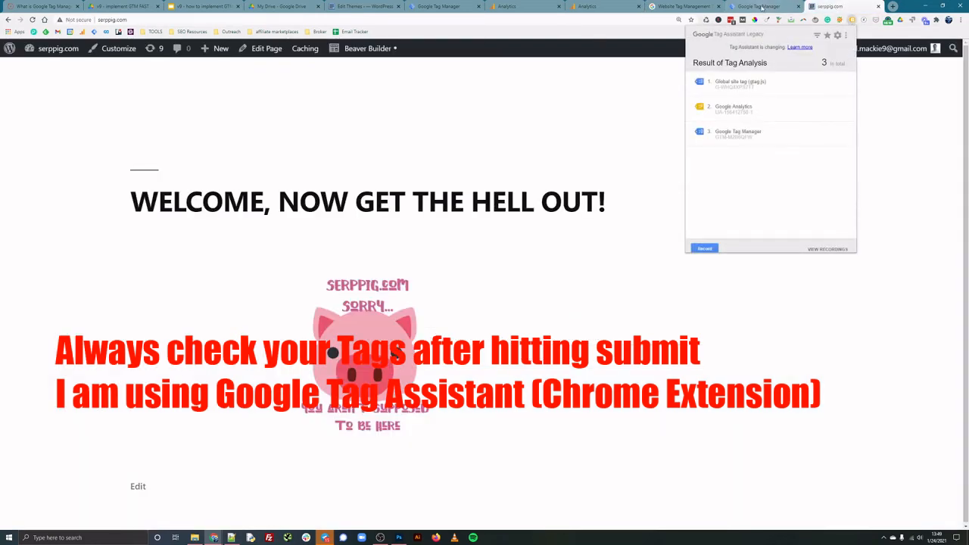
{"action": "left_click", "coordinate": [590, 6]}
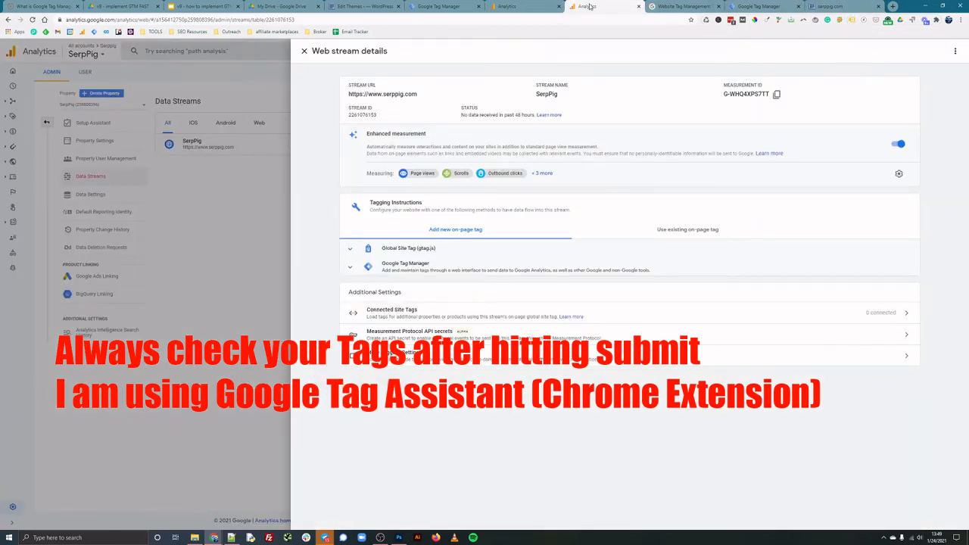
{"action": "left_click", "coordinate": [829, 6]}
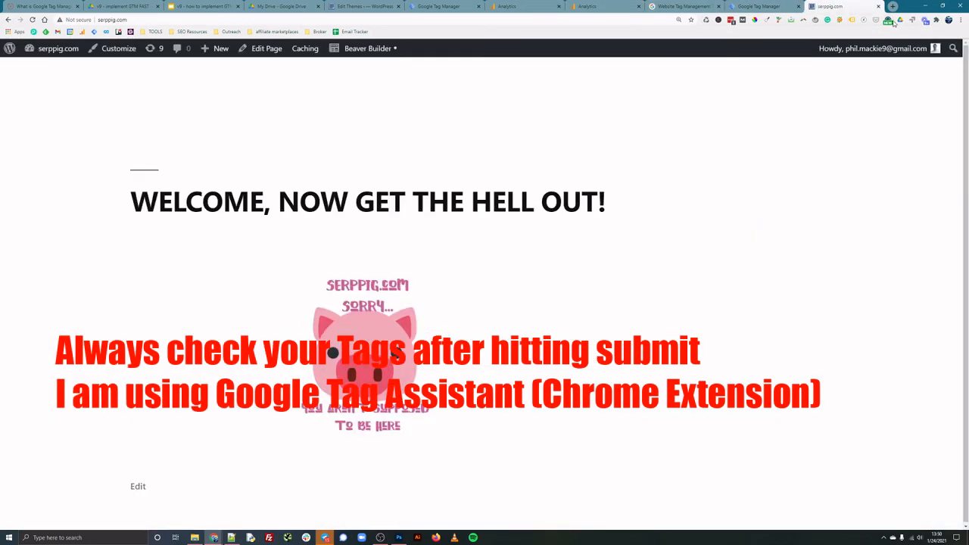
{"action": "left_click", "coordinate": [850, 21]}
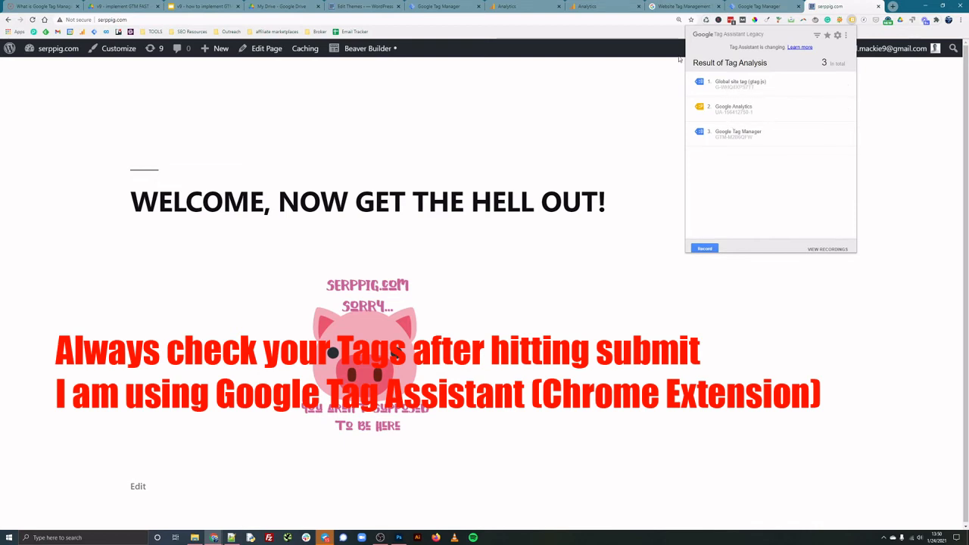
Step: Check the Universal Analytics property ID of SerpPig in the property selector of the Google Analytics admin page
{"action": "left_click", "coordinate": [518, 6]}
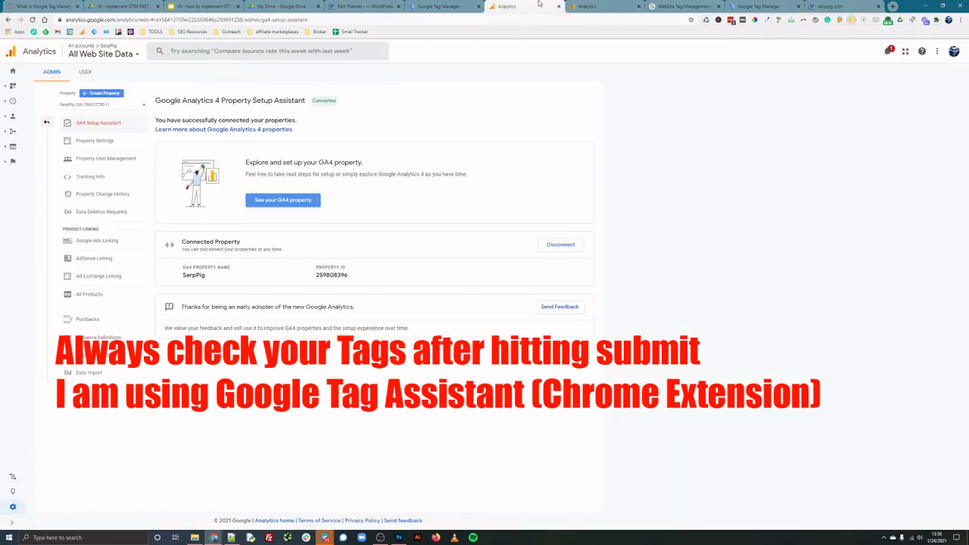
{"action": "left_click", "coordinate": [99, 107]}
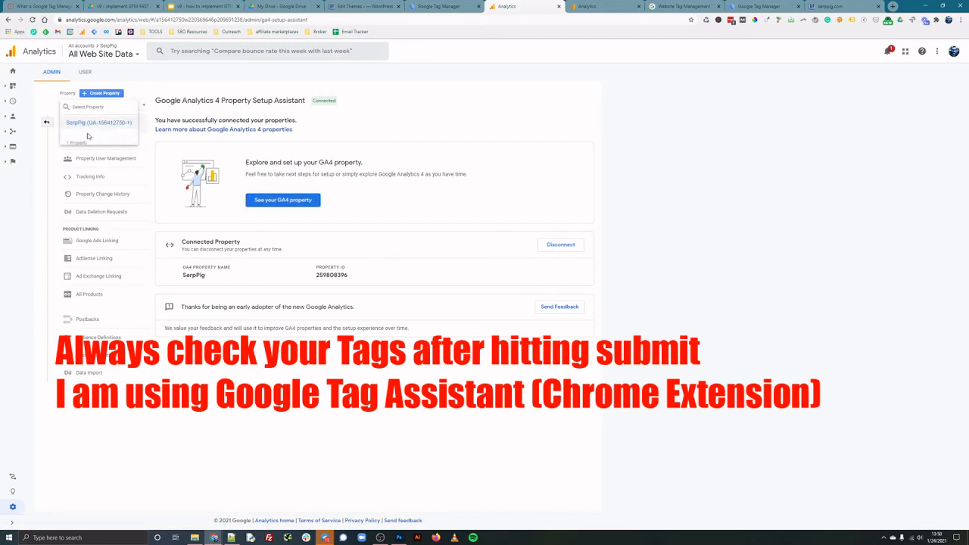
{"action": "left_click", "coordinate": [46, 123]}
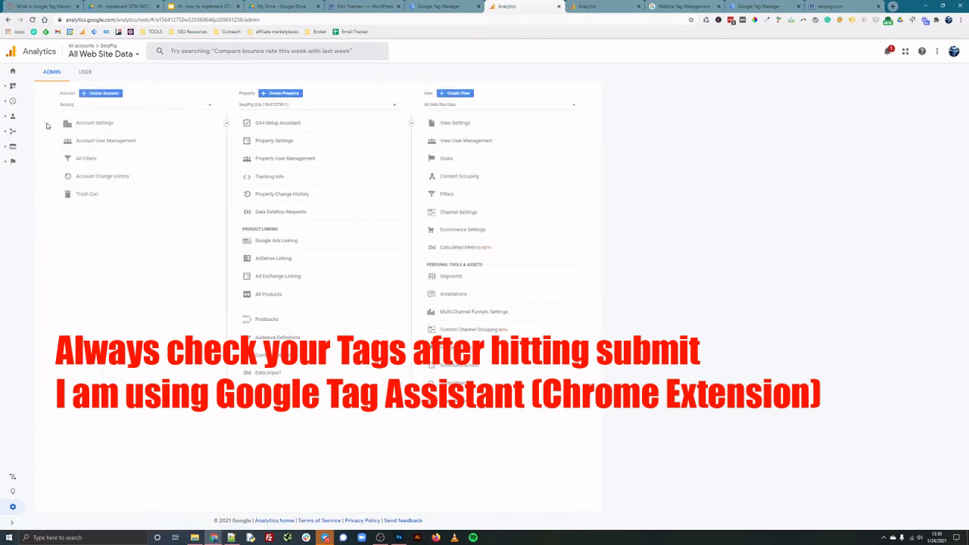
{"action": "left_click", "coordinate": [325, 104]}
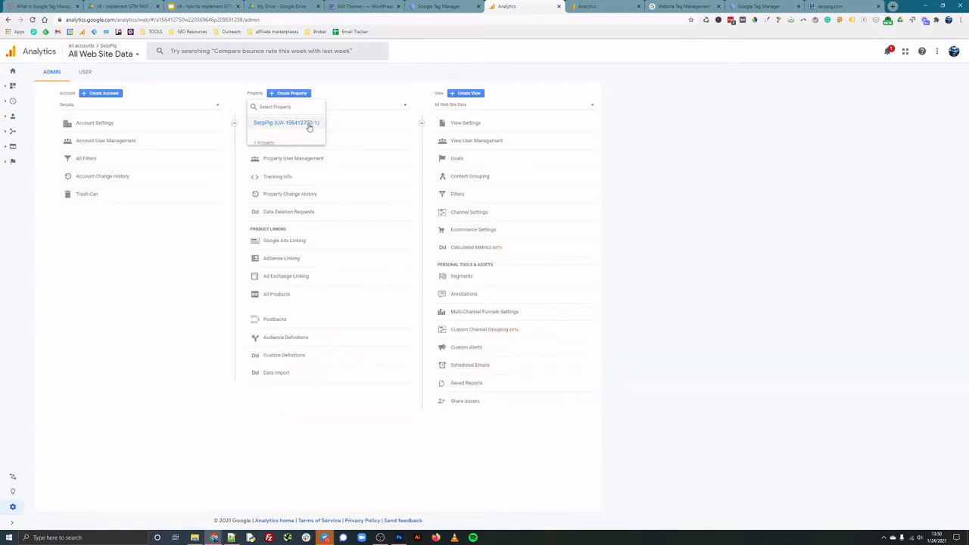
Step: Return to serppig.com and inspect the details of the detected Google Analytics tag in Tag Assistant
{"action": "left_click", "coordinate": [833, 6]}
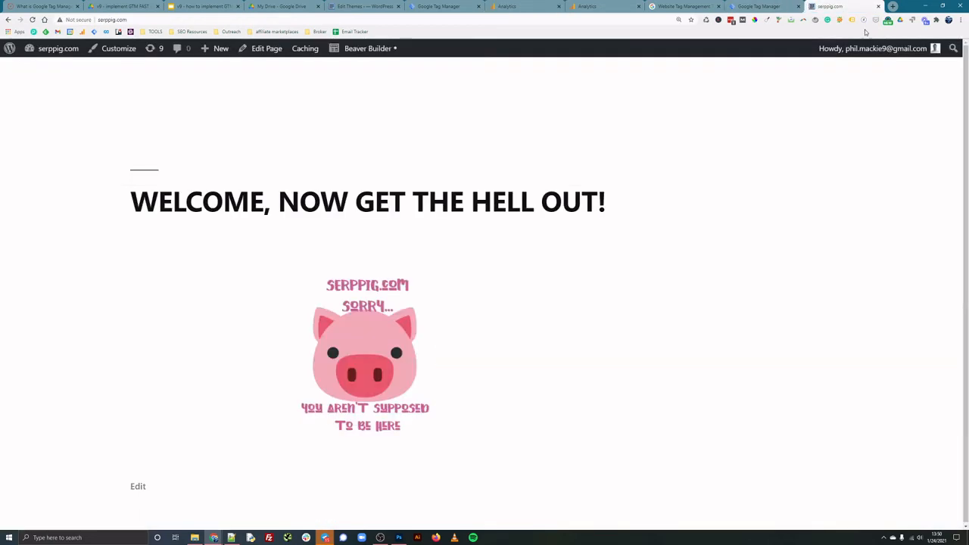
{"action": "left_click", "coordinate": [853, 20]}
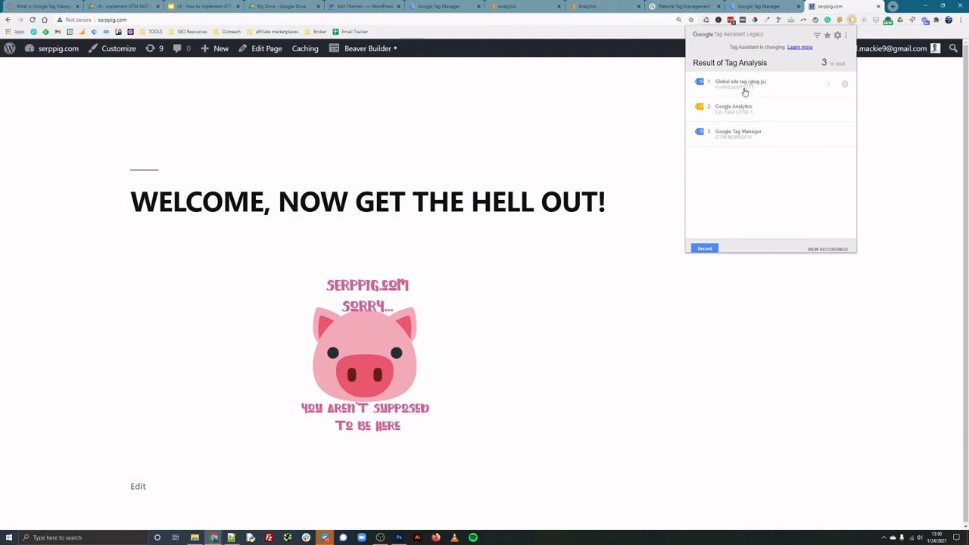
{"action": "left_click", "coordinate": [827, 112]}
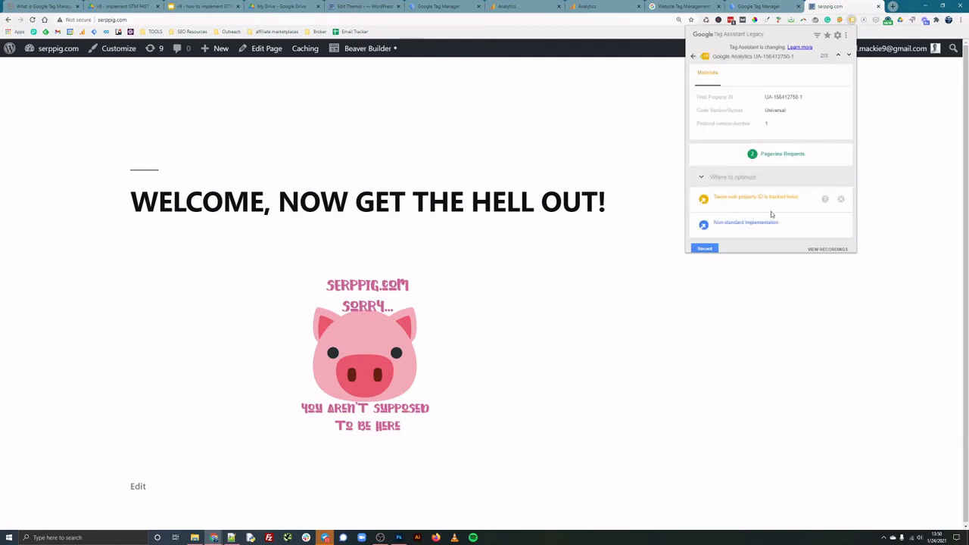
{"action": "left_click", "coordinate": [693, 56]}
{"action": "left_click", "coordinate": [574, 110]}
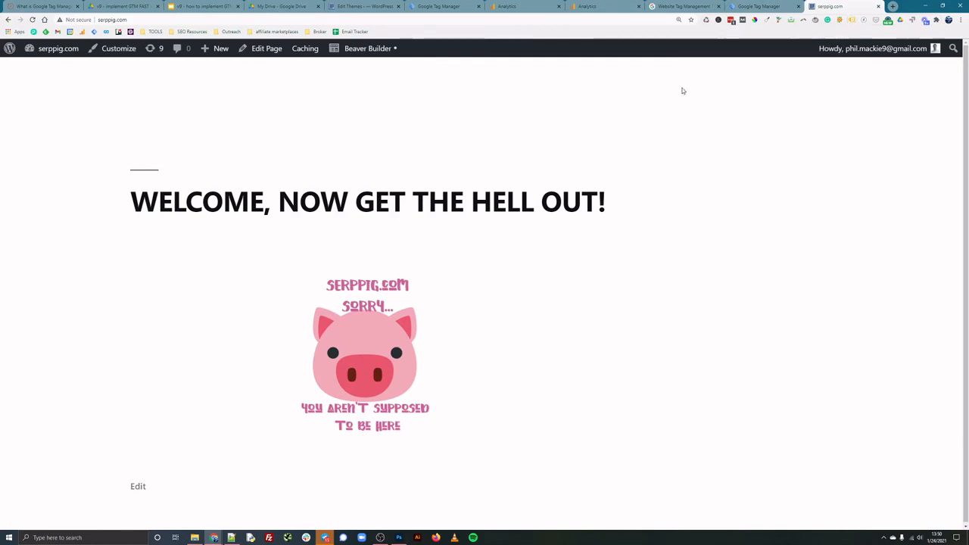
Step: View the Realtime Overview report of SerpPig's Universal Analytics view and close the serppig.com page
{"action": "left_click", "coordinate": [757, 6]}
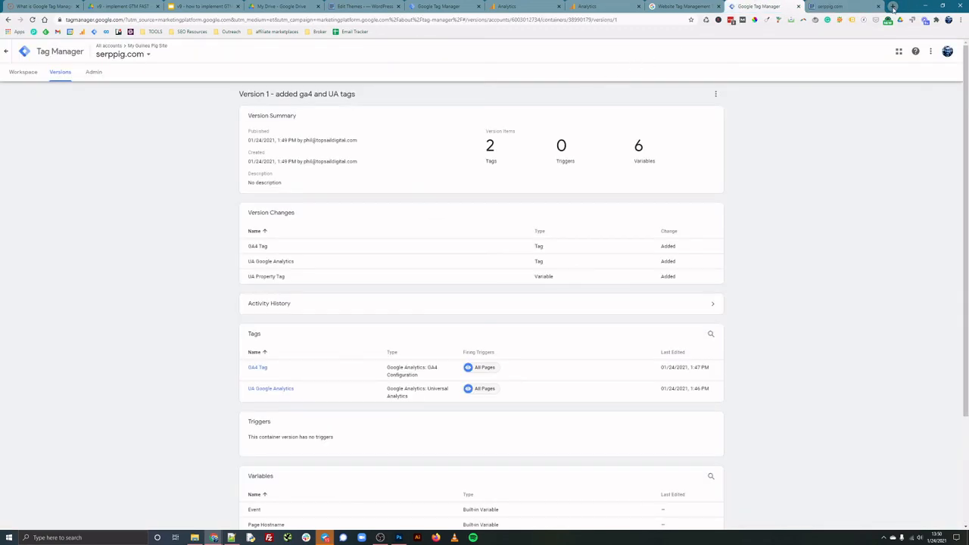
{"action": "left_click", "coordinate": [506, 6]}
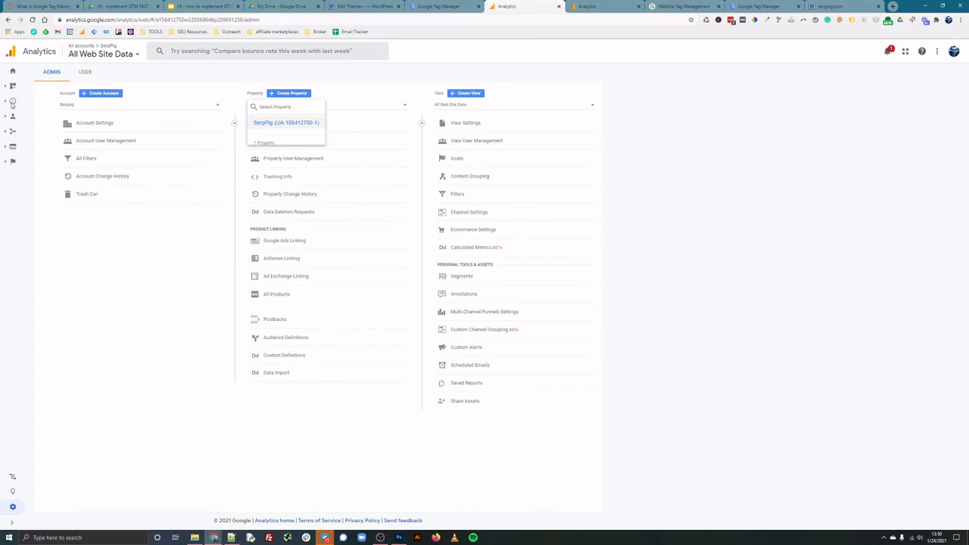
{"action": "left_click", "coordinate": [12, 100]}
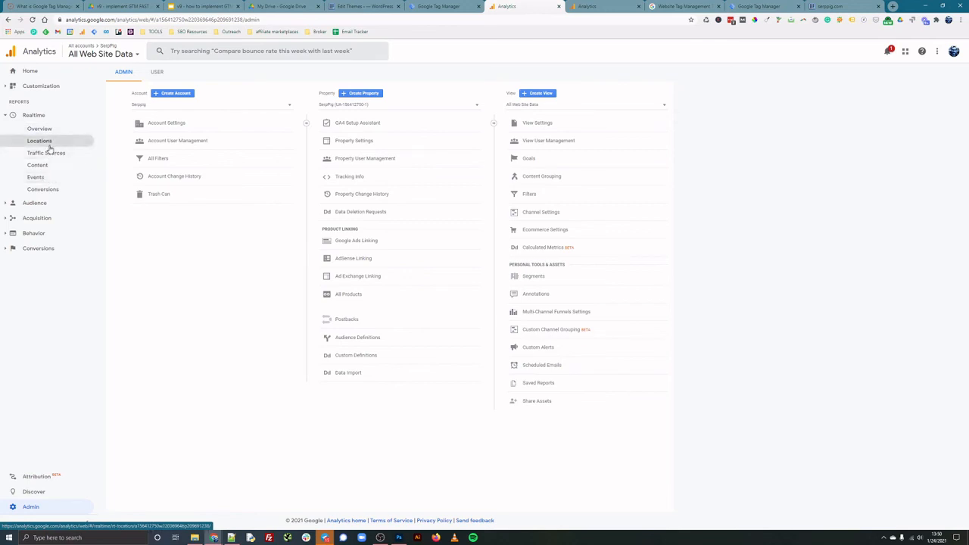
{"action": "left_click", "coordinate": [48, 129]}
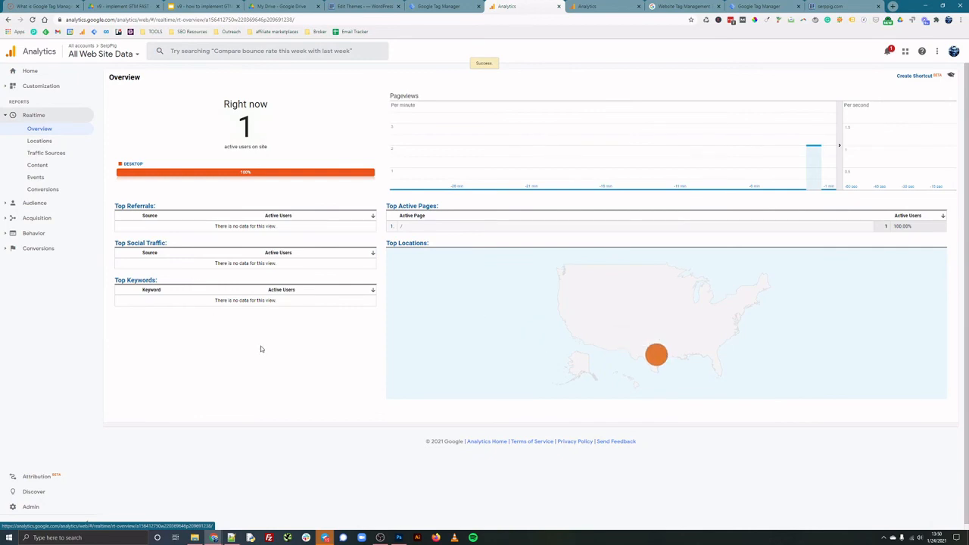
{"action": "left_click", "coordinate": [880, 6]}
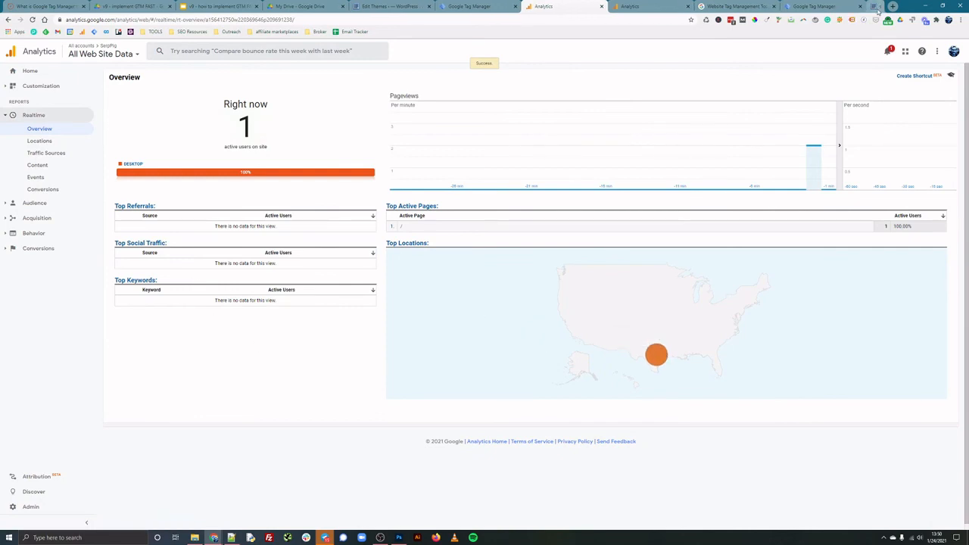